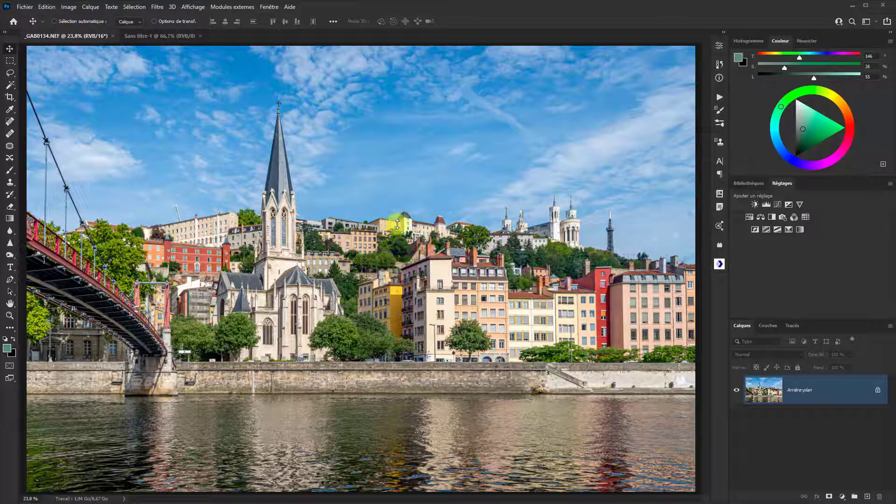
- Open the General preferences to look over the options, and close the dialog without saving anything
{"action": "left_click", "coordinate": [46, 7]}
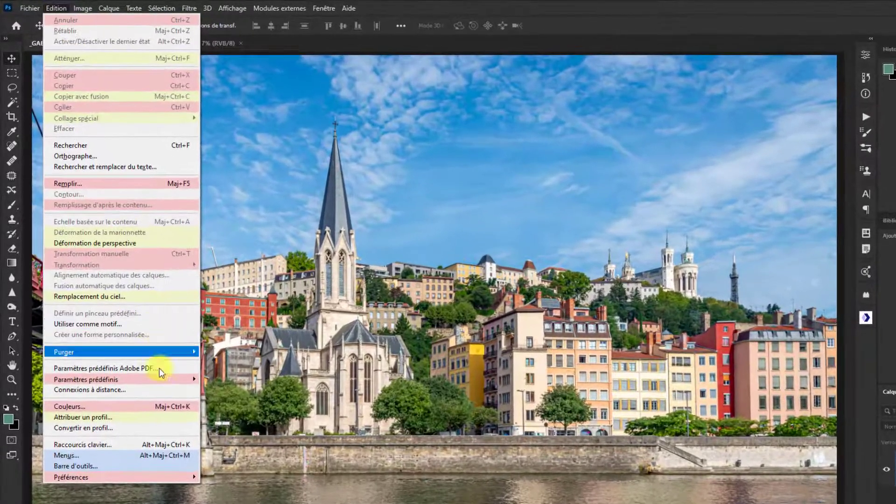
{"action": "mouse_move", "coordinate": [161, 479]}
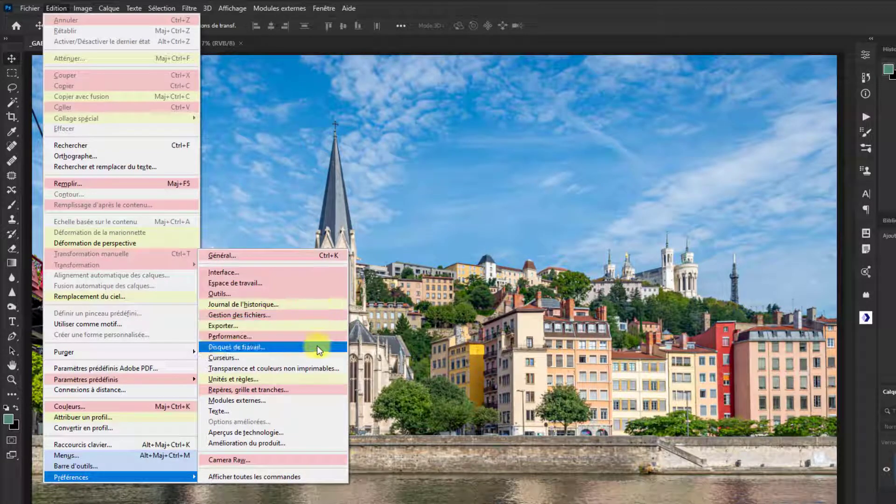
{"action": "left_click", "coordinate": [283, 257]}
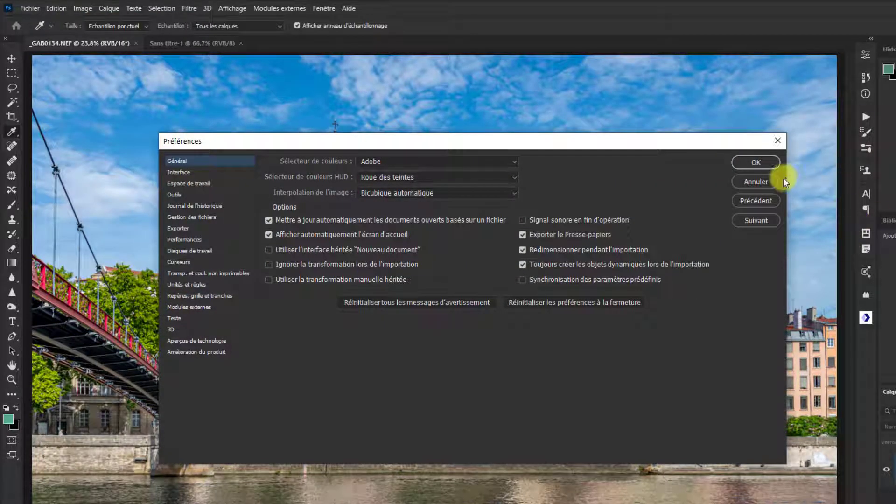
{"action": "left_click", "coordinate": [757, 182]}
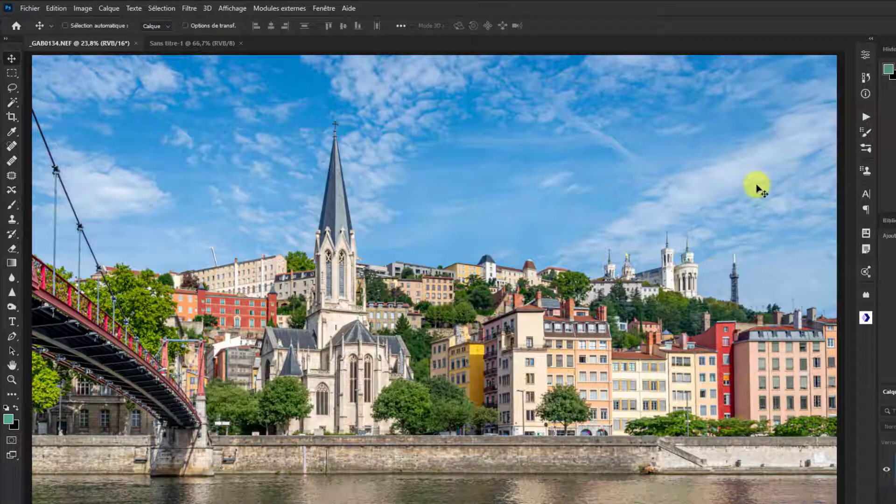
- Choose Adobe as the color picker in the General preferences and apply the setting
{"action": "key", "text": "ctrl+k"}
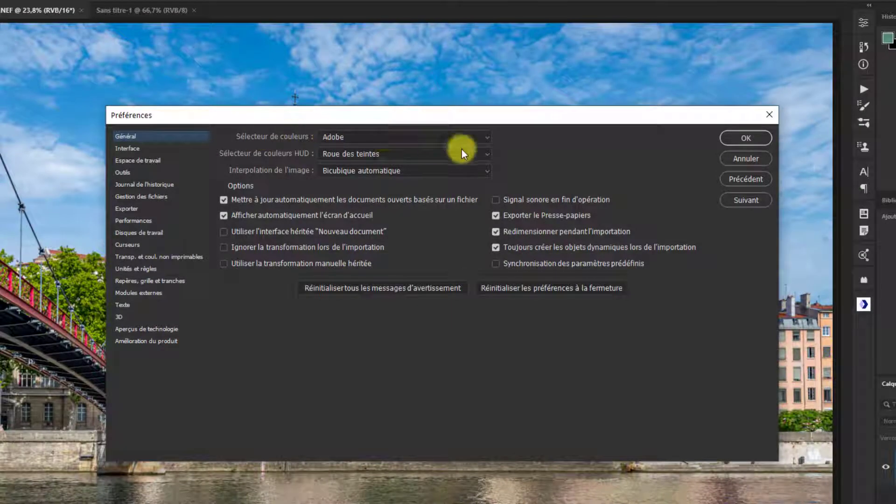
{"action": "left_click", "coordinate": [487, 136]}
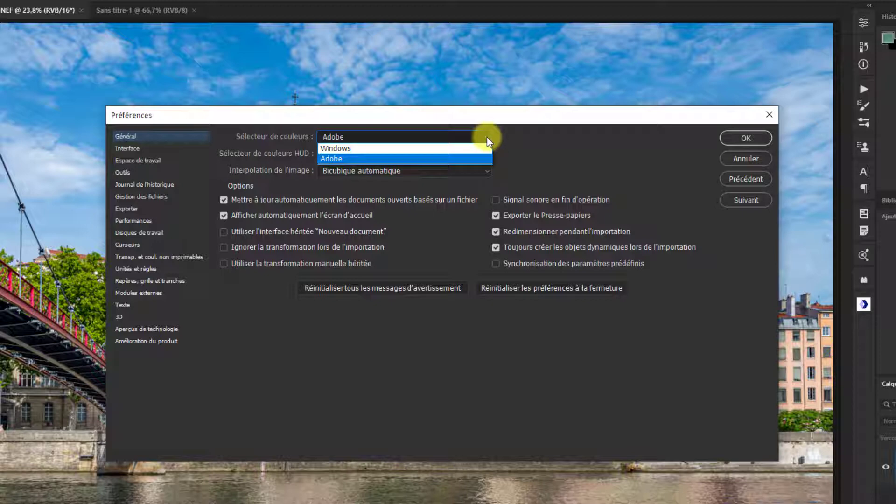
{"action": "left_click", "coordinate": [470, 157]}
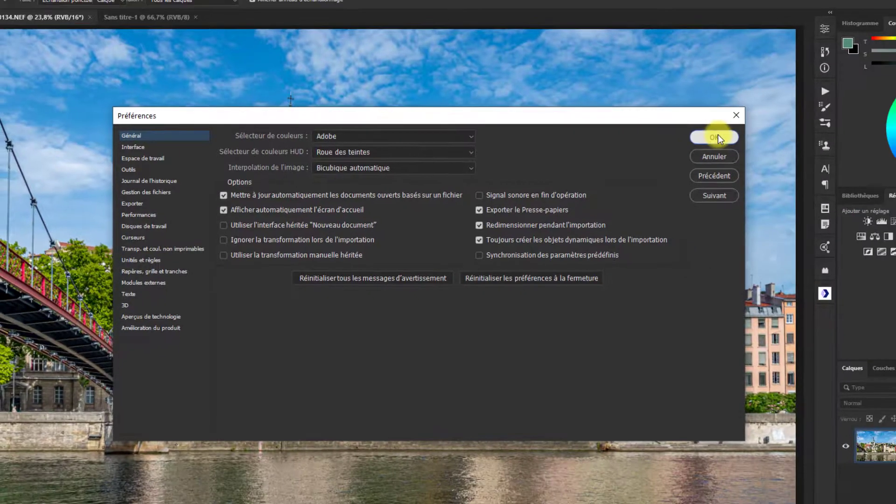
{"action": "left_click", "coordinate": [749, 136]}
- Display the Adobe color picker for the foreground color over the photo, and dismiss it without changing the color
{"action": "left_click", "coordinate": [6, 347]}
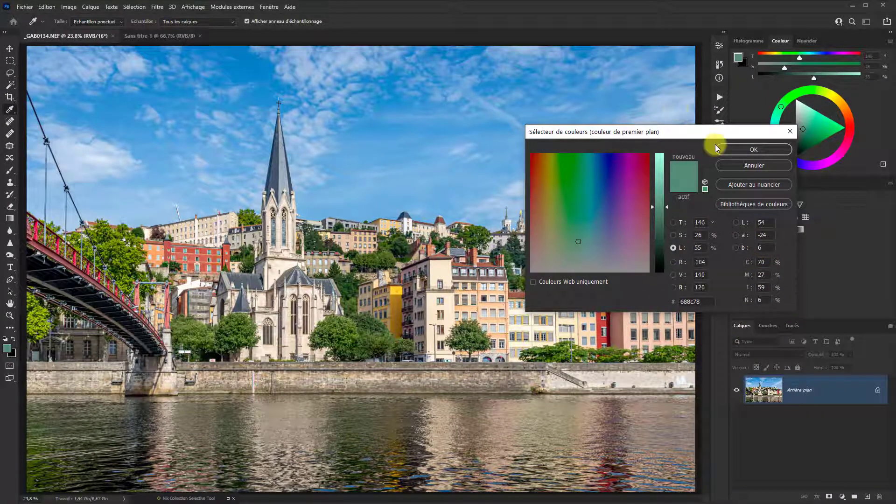
{"action": "left_click_drag", "start_coordinate": [713, 132], "coordinate": [460, 127]}
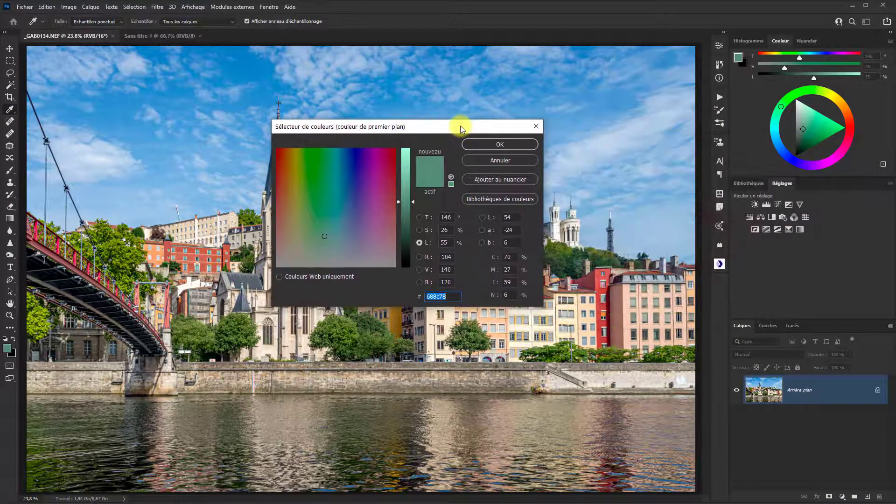
{"action": "left_click", "coordinate": [500, 160]}
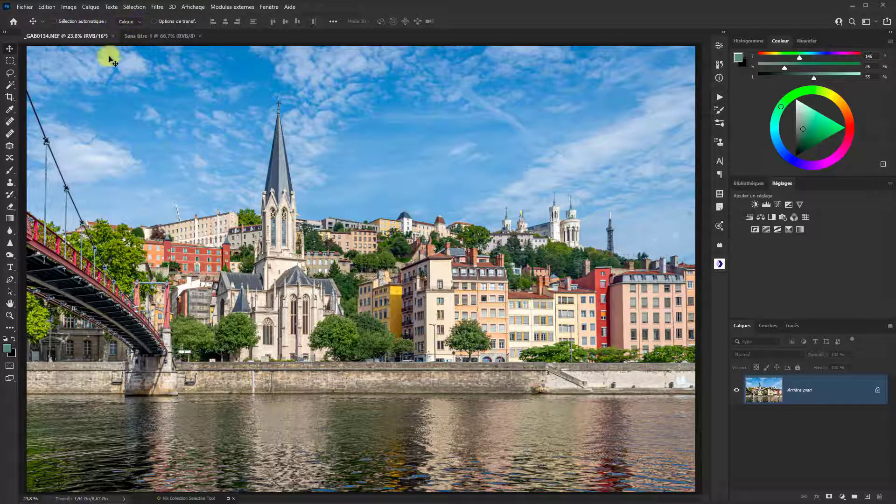
- Set the color picker to Windows in the General preferences and apply the setting
{"action": "key", "text": "ctrl"}
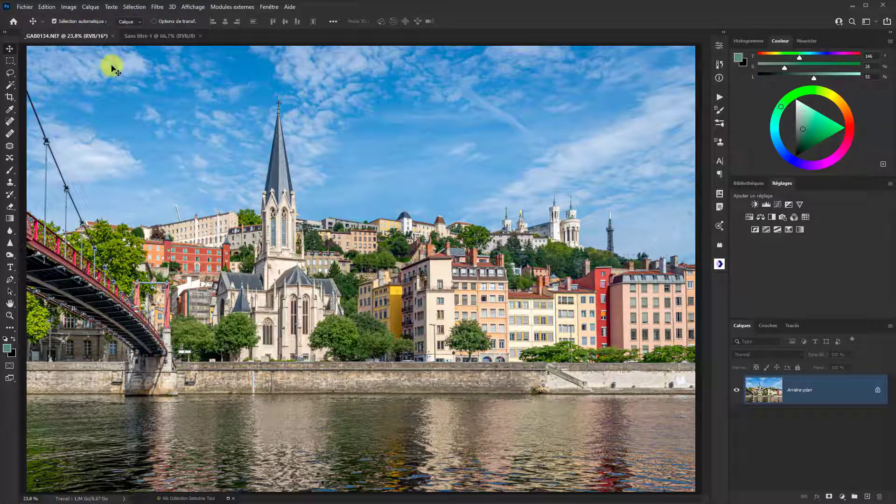
{"action": "key", "text": "i"}
{"action": "key", "text": "ctrl+k"}
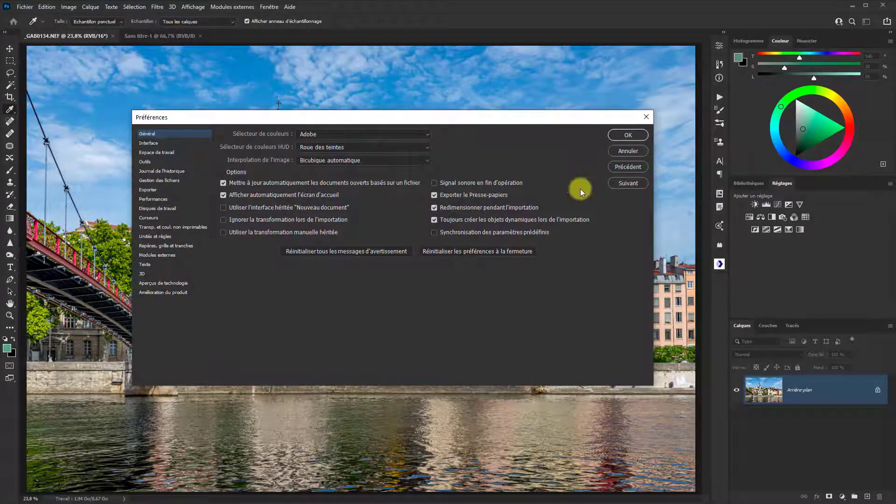
{"action": "left_click", "coordinate": [425, 136]}
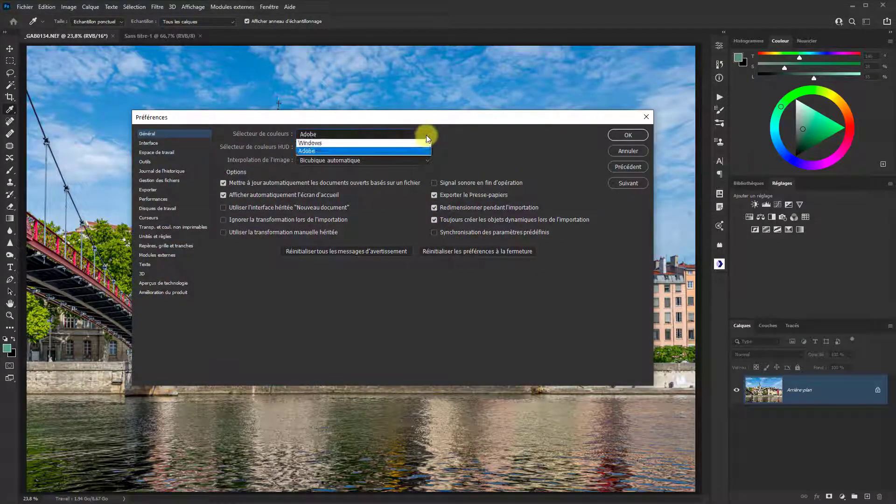
{"action": "left_click", "coordinate": [390, 144]}
{"action": "left_click", "coordinate": [628, 135]}
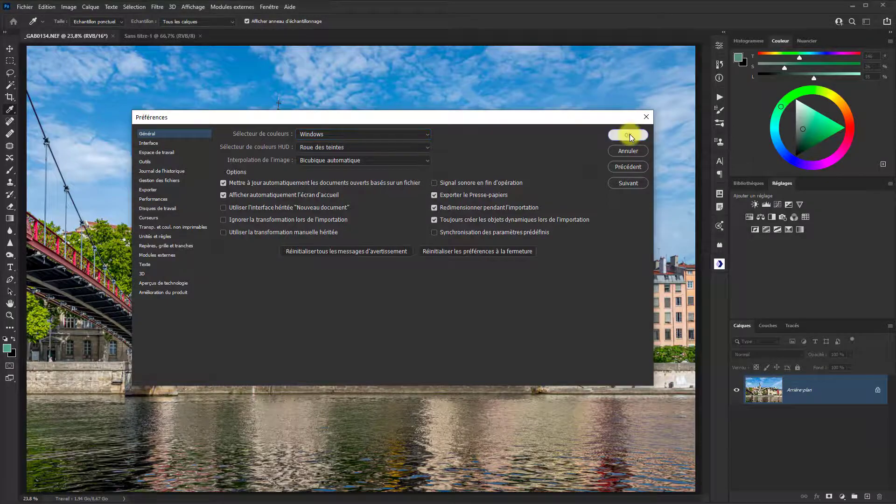
- Open the Windows color picker for the foreground color and examine its basic and custom color options
{"action": "key", "text": "v"}
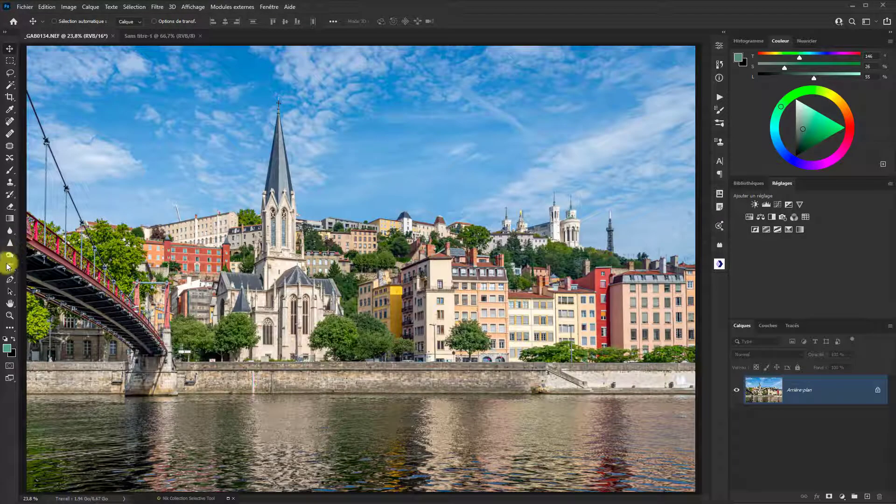
{"action": "left_click", "coordinate": [6, 348]}
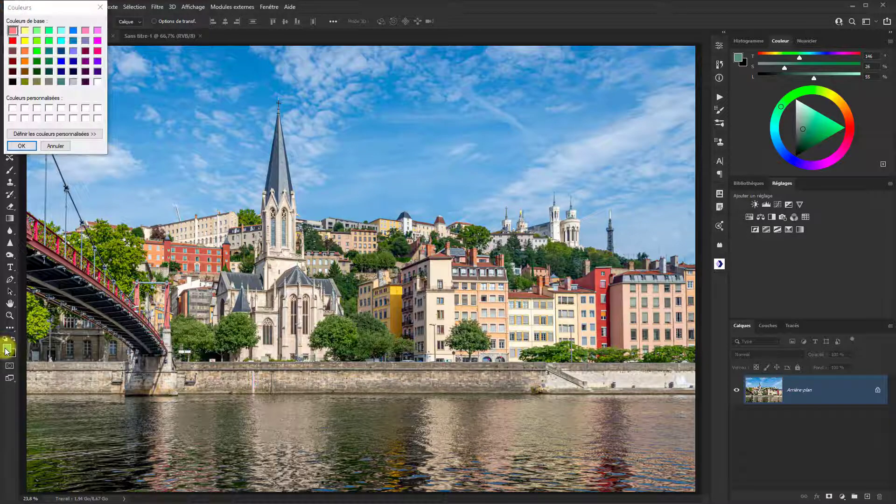
{"action": "left_click_drag", "start_coordinate": [79, 11], "coordinate": [271, 122]}
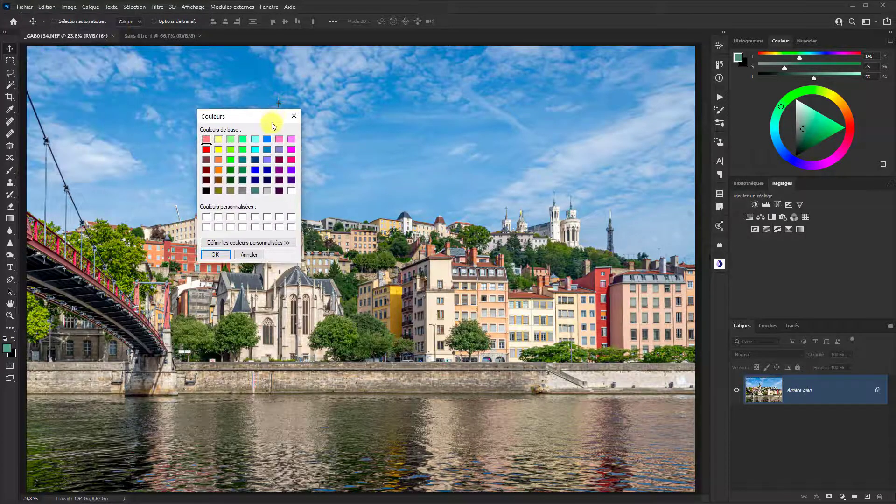
{"action": "left_click", "coordinate": [247, 243]}
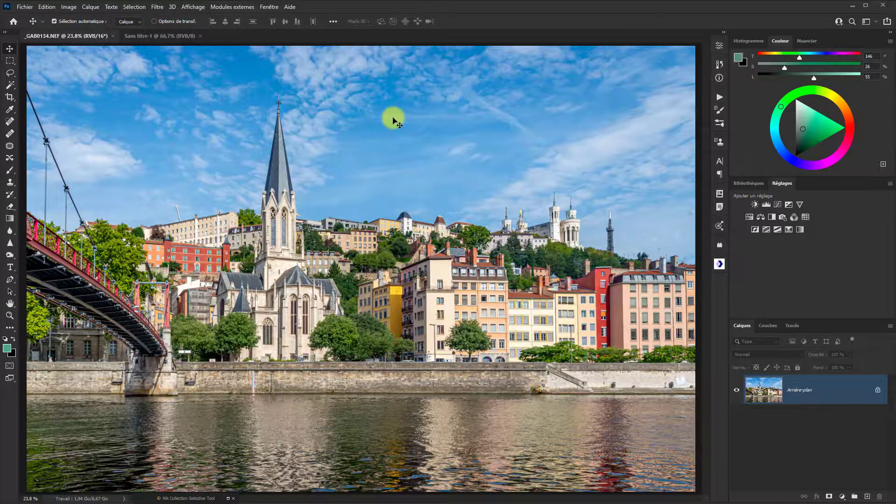
- Set the color picker to Adobe and the HUD color picker to Roue des teintes in the General preferences
{"action": "key", "text": "ctrl+k"}
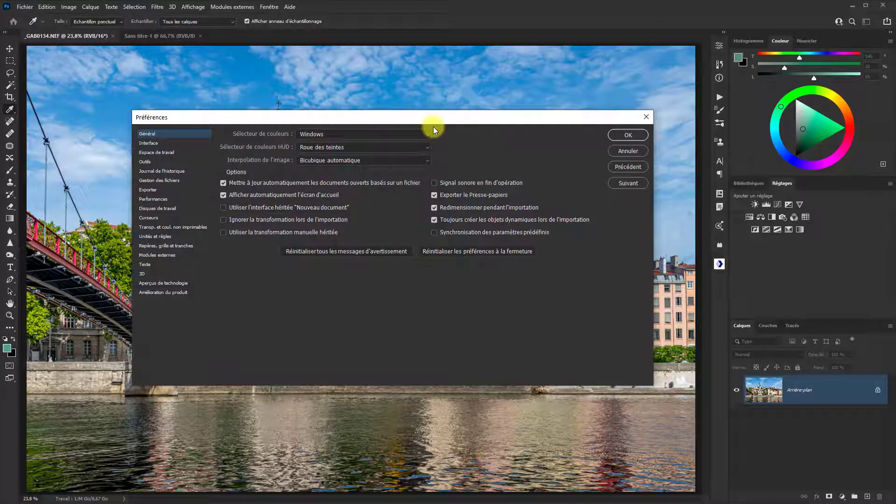
{"action": "left_click", "coordinate": [425, 135]}
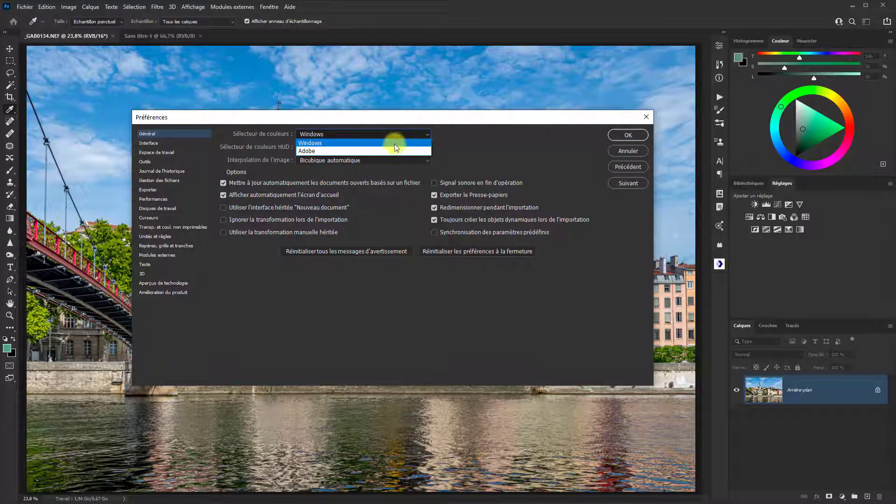
{"action": "left_click", "coordinate": [380, 151]}
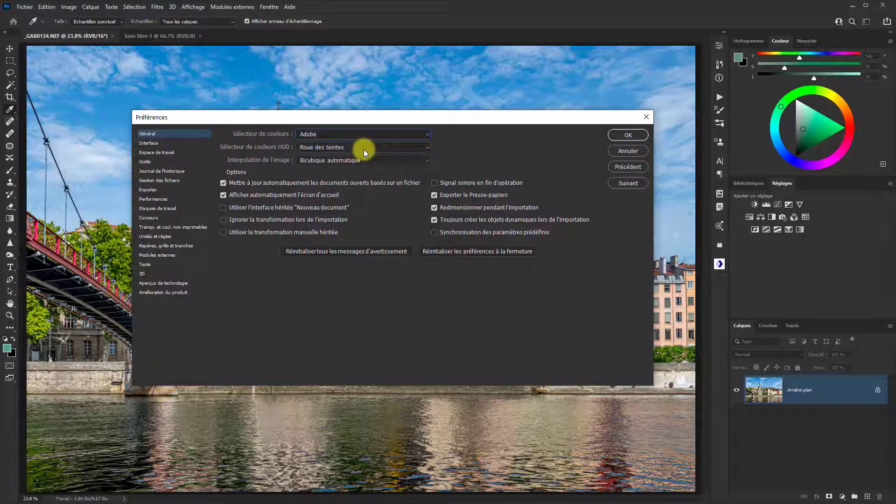
{"action": "left_click", "coordinate": [424, 148]}
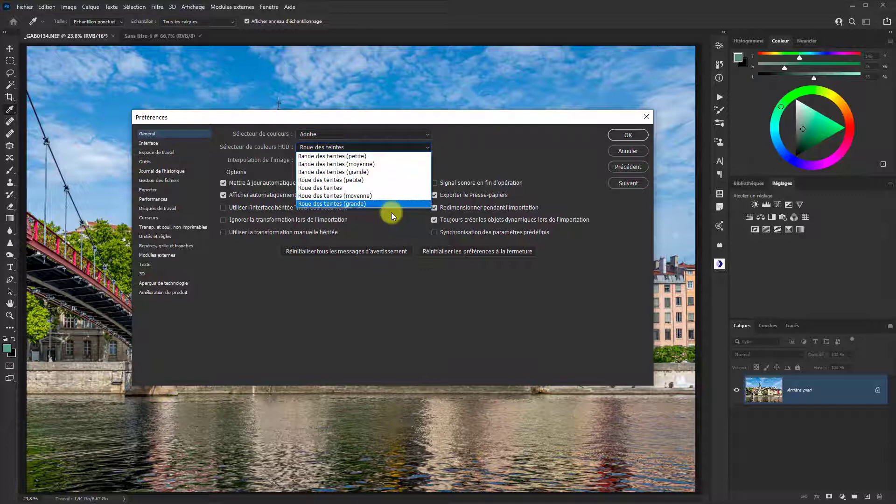
{"action": "left_click", "coordinate": [341, 188]}
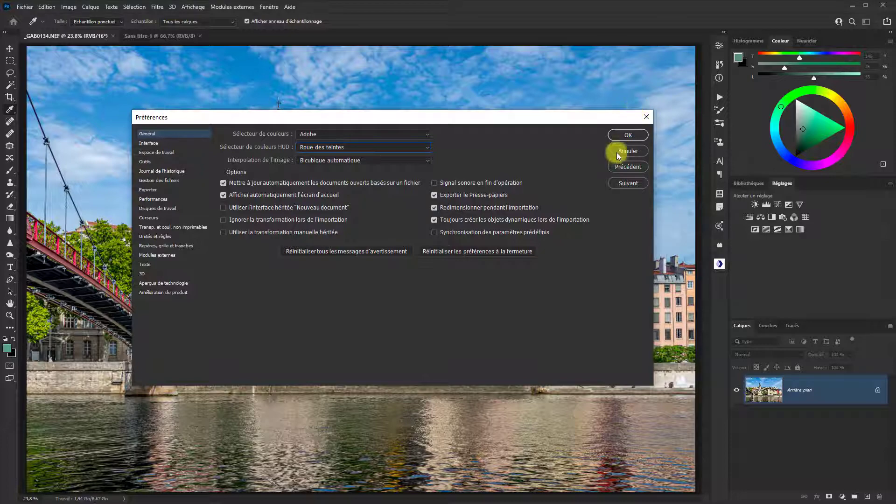
{"action": "left_click", "coordinate": [627, 135]}
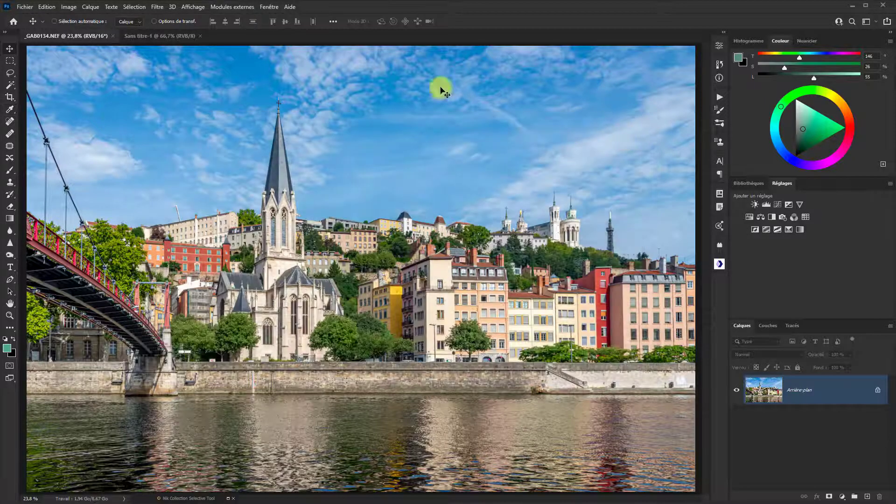
- In Sans titre-1, pick a dark green (T 134°, S 65 %, L 33 %) with the HUD color picker and paint a soft Brush stroke across the canvas
{"action": "left_click", "coordinate": [157, 37]}
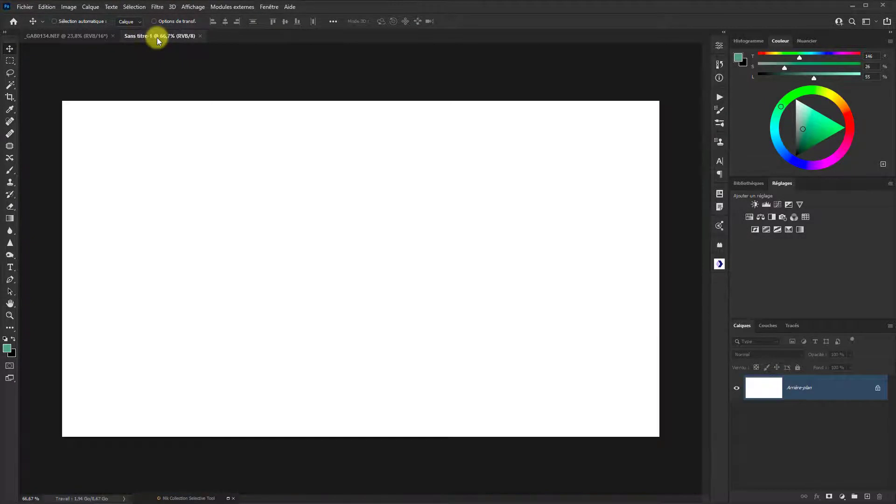
{"action": "left_click", "coordinate": [10, 172]}
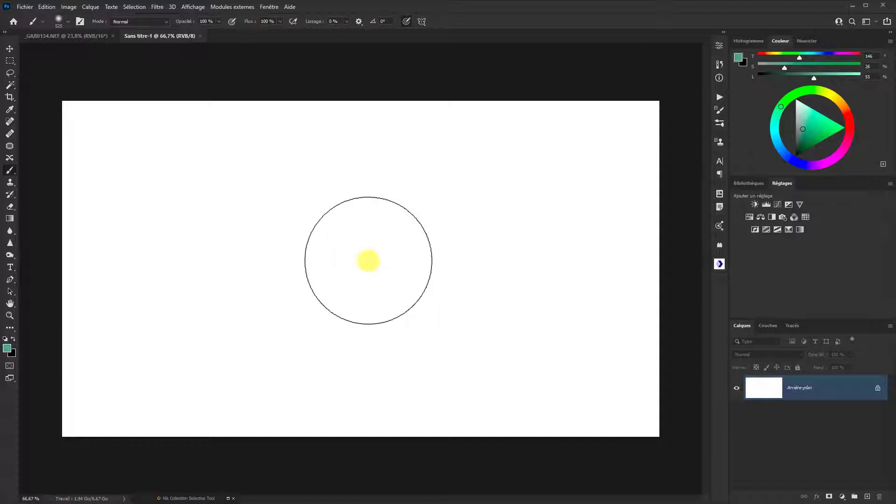
{"action": "right_click", "coordinate": [389, 252], "text": "alt+shift"}
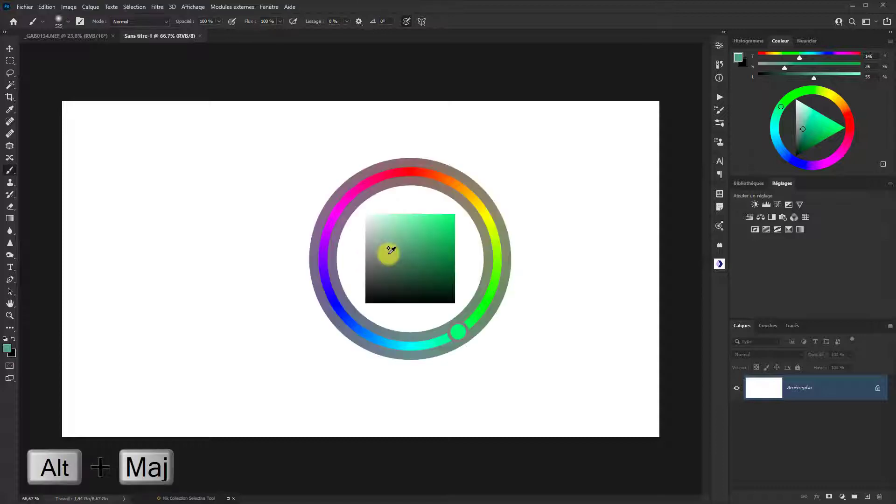
{"action": "left_click_drag", "start_coordinate": [392, 251], "coordinate": [483, 308]}
{"action": "left_click_drag", "start_coordinate": [473, 311], "coordinate": [424, 270]}
{"action": "mouse_move", "coordinate": [277, 223]}
{"action": "left_mouse_down"}
{"action": "mouse_move", "coordinate": [518, 272]}
{"action": "mouse_move", "coordinate": [448, 298]}
{"action": "left_mouse_up"}
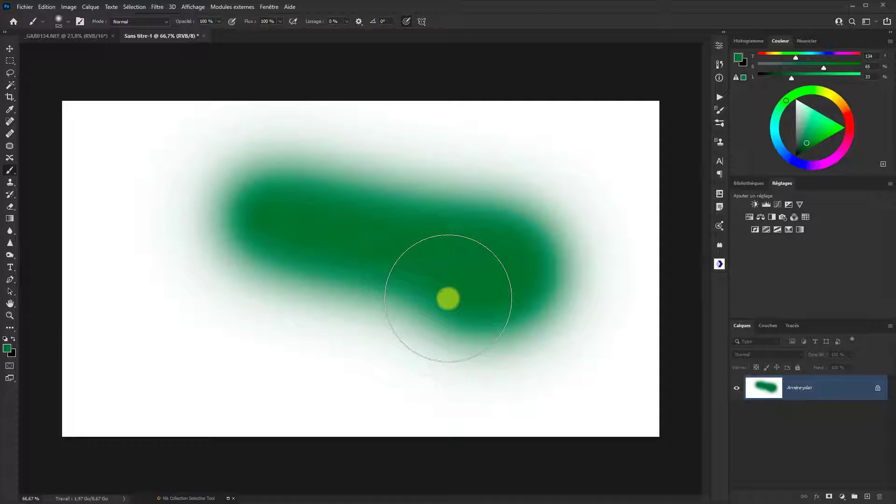
- Reopen the General preferences and review the available HUD color picker types and sizes
{"action": "key", "text": "i"}
{"action": "key", "text": "ctrl+k"}
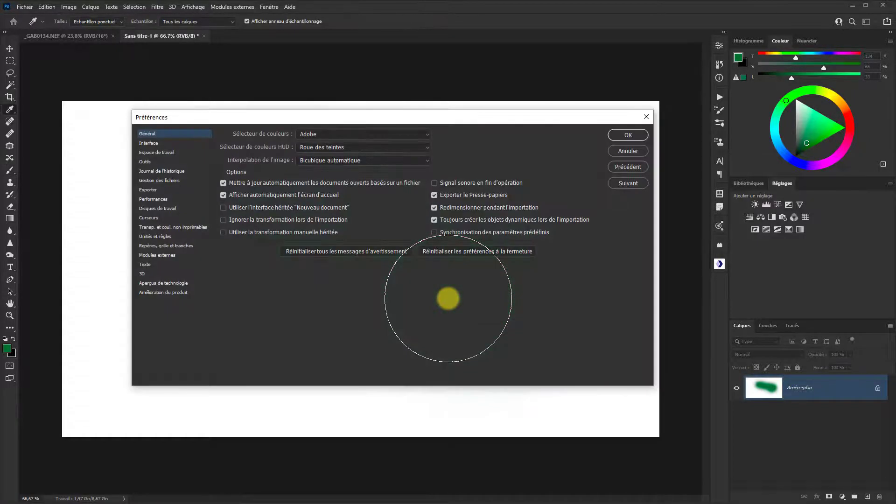
{"action": "left_click", "coordinate": [427, 148]}
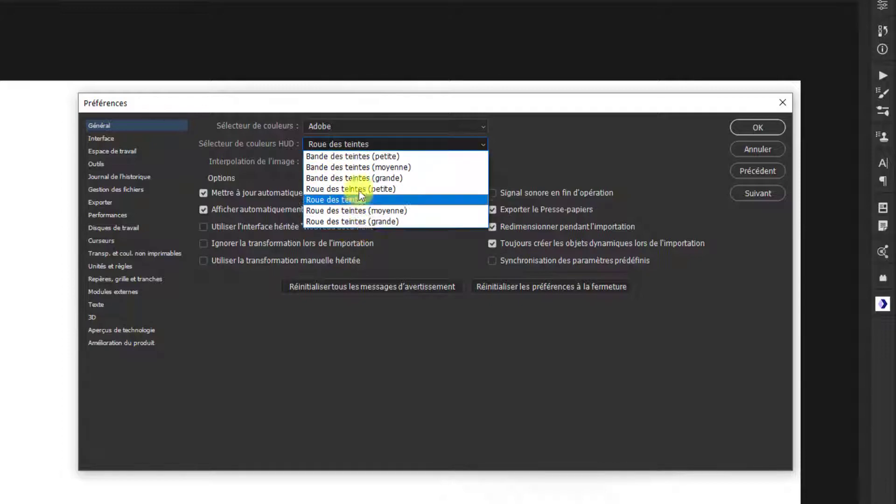
{"action": "left_click", "coordinate": [451, 143]}
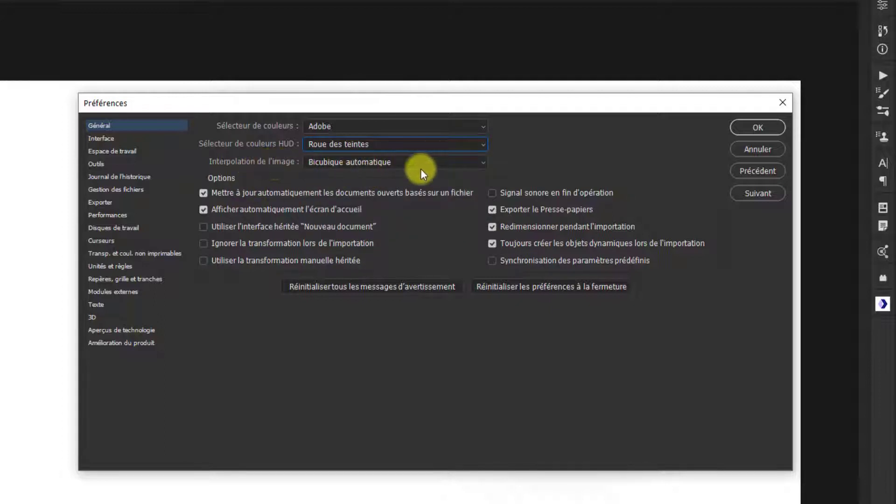
- Review the image interpolation methods in the General preferences and select Bicubique automatique
{"action": "left_click", "coordinate": [481, 163]}
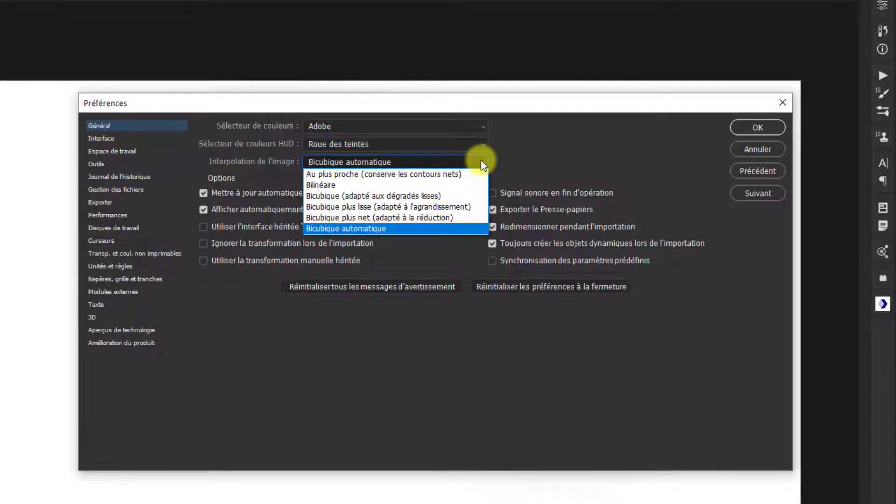
{"action": "left_click", "coordinate": [481, 160]}
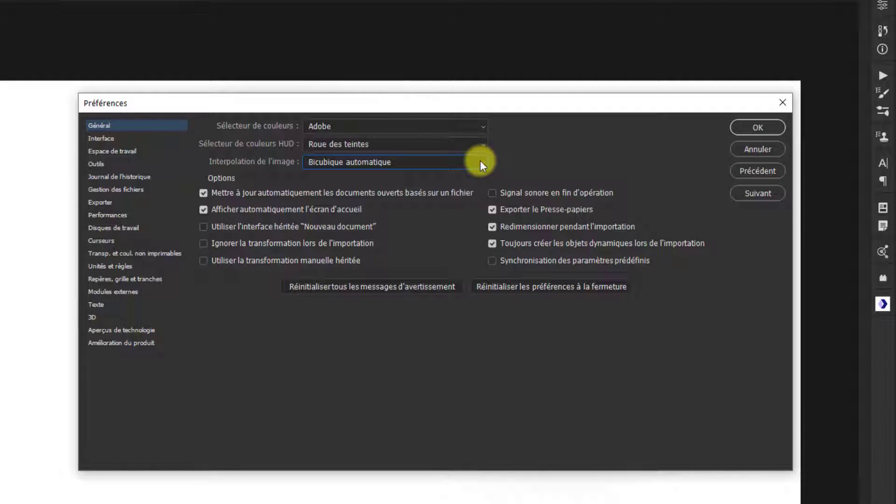
{"action": "left_click", "coordinate": [482, 166]}
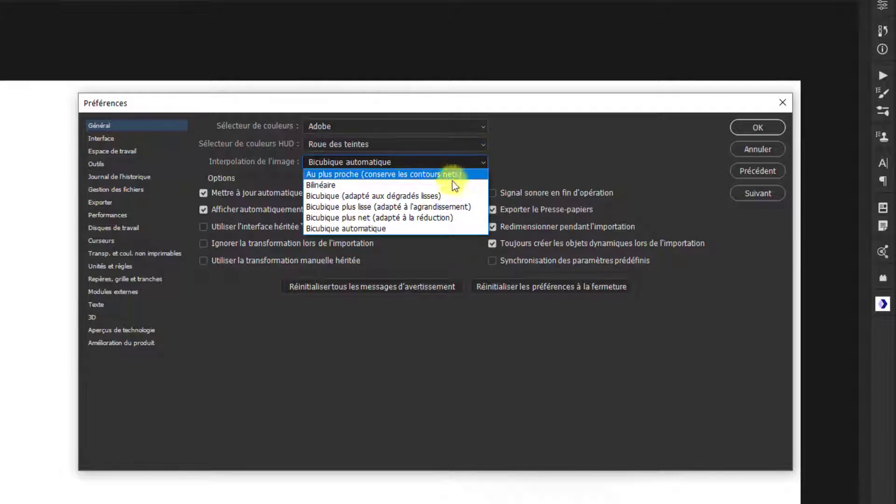
{"action": "left_click", "coordinate": [396, 230]}
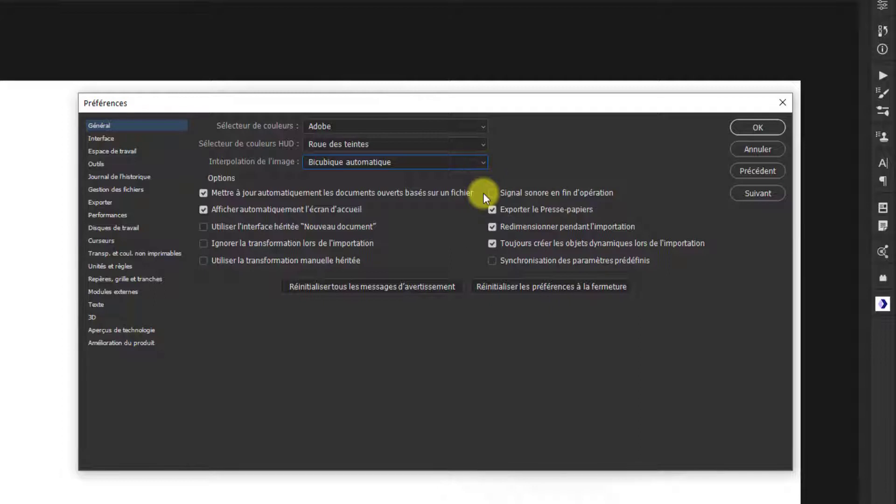
- Read the description of the "Mettre à jour automatiquement les documents ouverts basés sur un fichier" option and accept the General preferences
{"action": "mouse_move", "coordinate": [483, 192]}
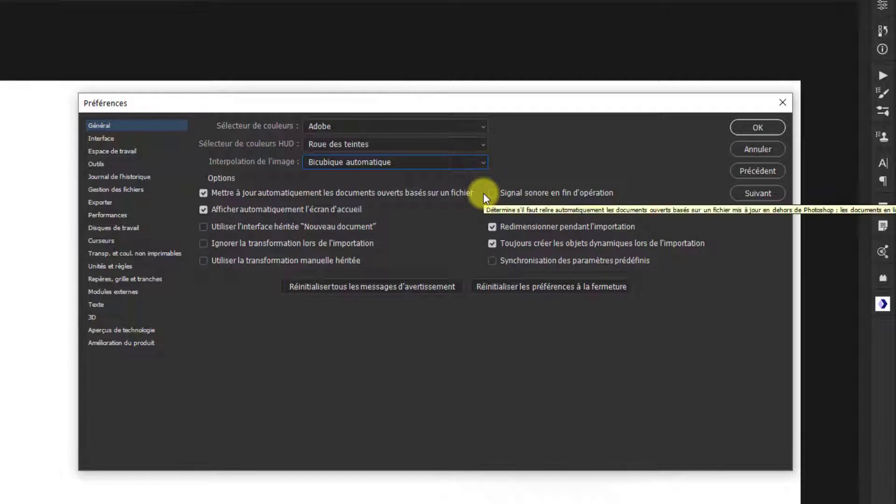
{"action": "key", "text": "alt"}
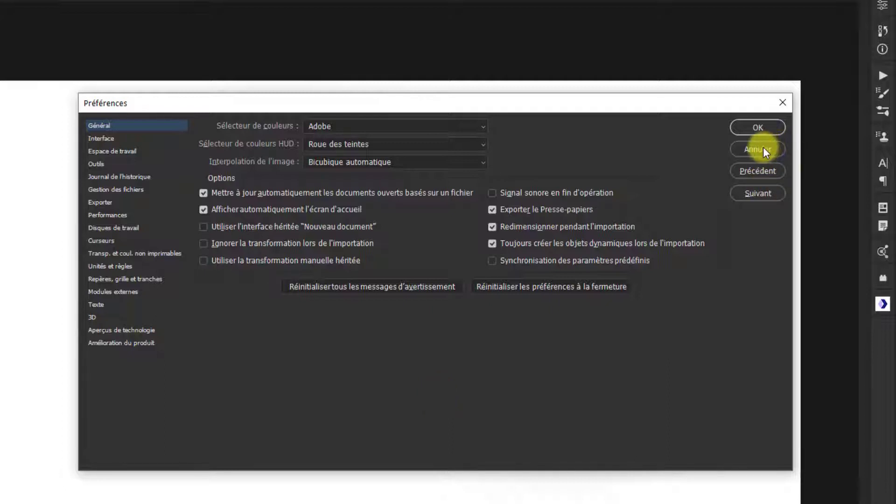
{"action": "left_click", "coordinate": [761, 130]}
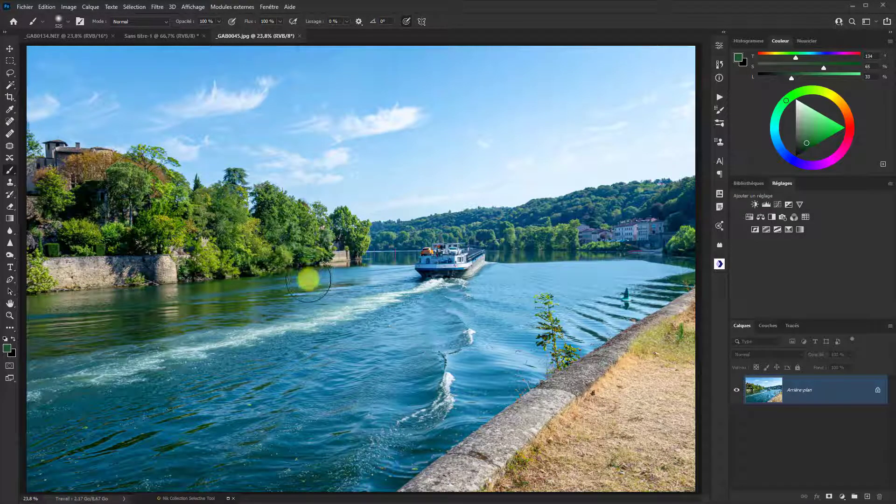
- Switch to Paint and draw a freehand black brush line across the sky of _GAB0045.jpg
{"action": "key", "text": "alt+Tab"}
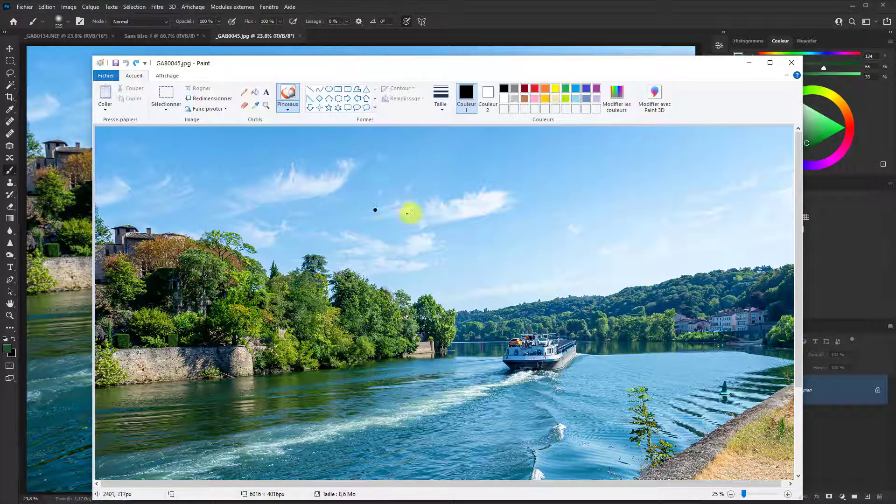
{"action": "mouse_move", "coordinate": [363, 178]}
{"action": "left_mouse_down"}
{"action": "mouse_move", "coordinate": [473, 203]}
{"action": "mouse_move", "coordinate": [431, 245]}
{"action": "mouse_move", "coordinate": [624, 281]}
{"action": "mouse_move", "coordinate": [756, 129]}
{"action": "mouse_move", "coordinate": [734, 125]}
{"action": "mouse_move", "coordinate": [616, 251]}
{"action": "mouse_move", "coordinate": [516, 183]}
{"action": "left_mouse_up"}
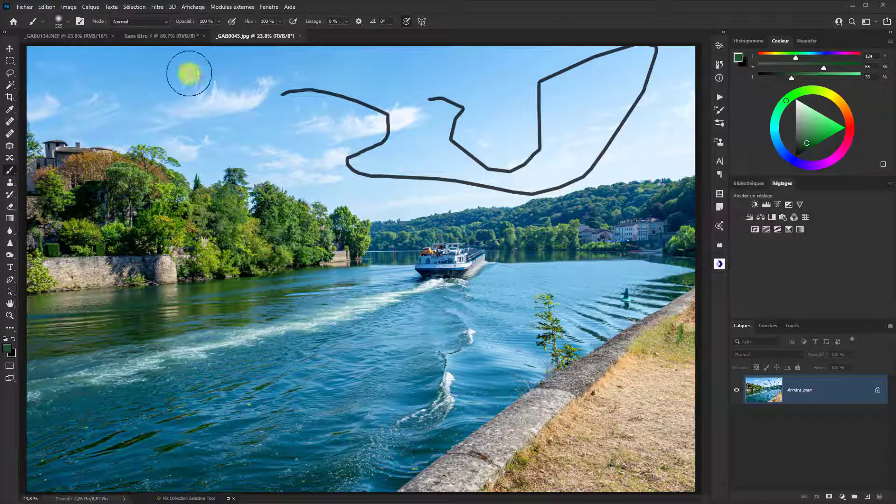
- Review the "Afficher automatiquement l'écran d'accueil" option in the General preferences, and view Photoshop's home screen before returning to _GAB0045.jpg
{"action": "key", "text": "i"}
{"action": "key", "text": "ctrl+k"}
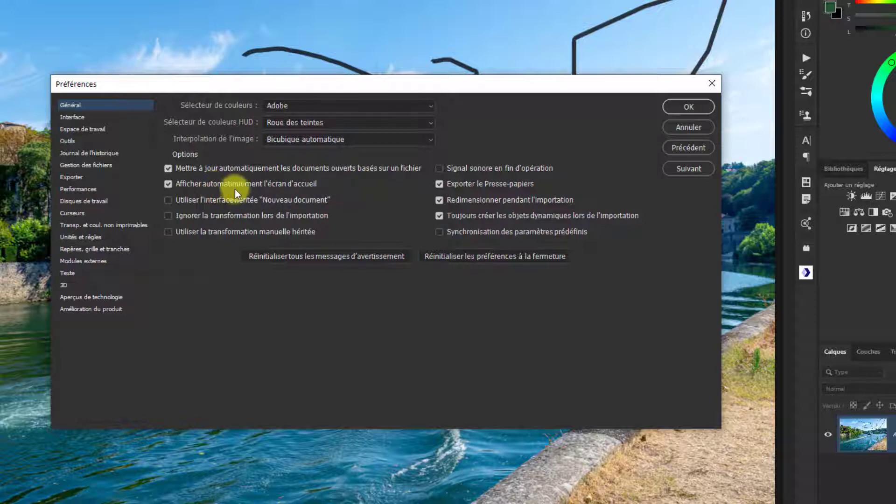
{"action": "left_click", "coordinate": [689, 127]}
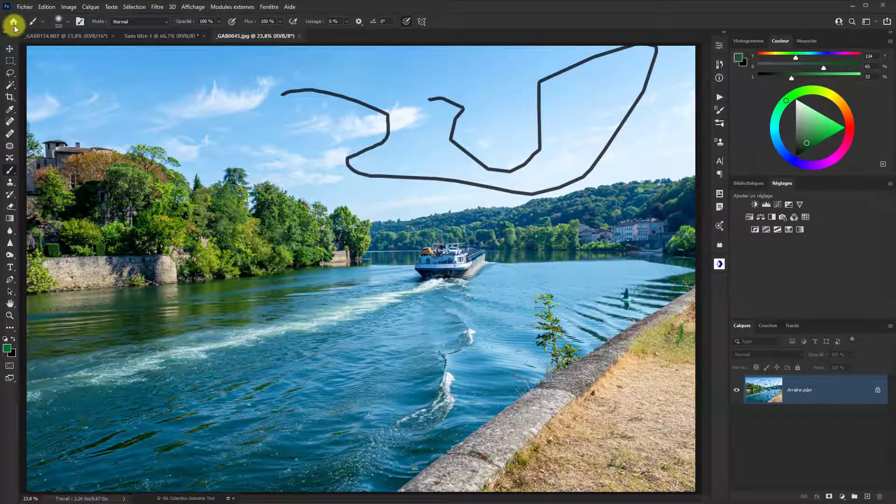
{"action": "left_click", "coordinate": [13, 22]}
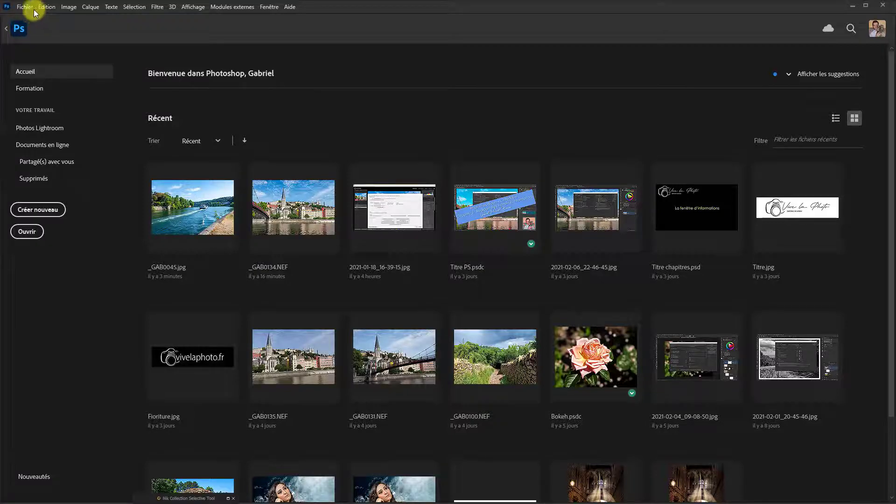
{"action": "left_click", "coordinate": [18, 27]}
- Review the General preferences with the legacy new-document interface off, and open the Nouveau document dialog to examine its layout
{"action": "key", "text": "i"}
{"action": "key", "text": "ctrl+k"}
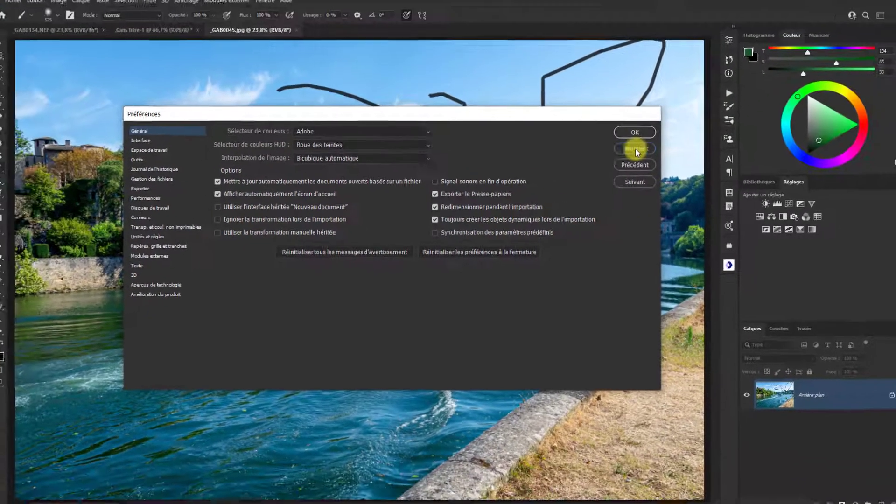
{"action": "left_click", "coordinate": [691, 130]}
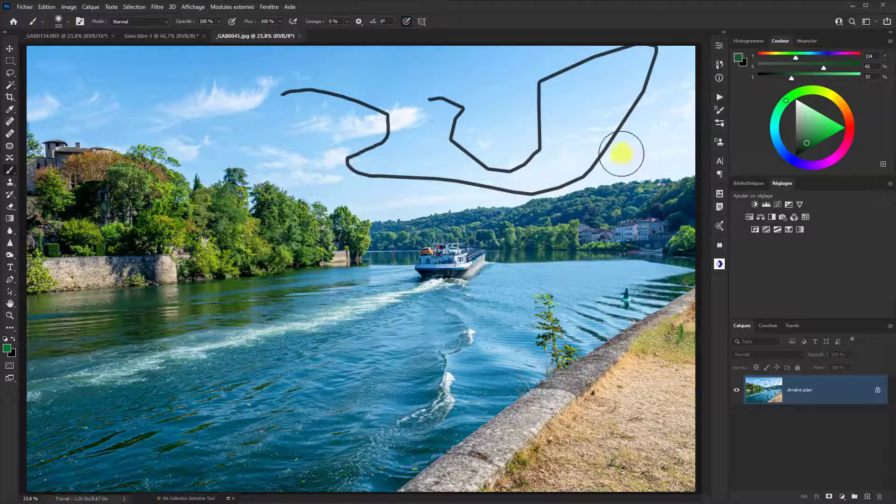
{"action": "left_click", "coordinate": [25, 6]}
{"action": "left_click", "coordinate": [31, 19]}
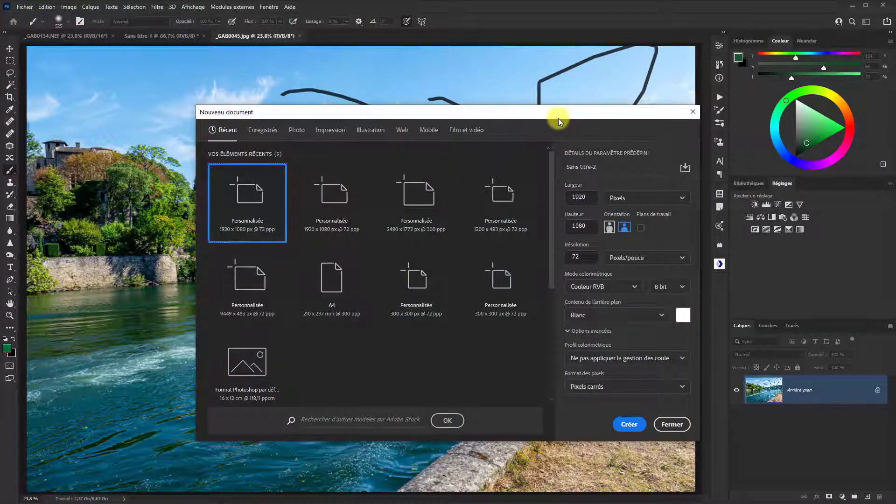
{"action": "left_click_drag", "start_coordinate": [558, 118], "coordinate": [509, 88]}
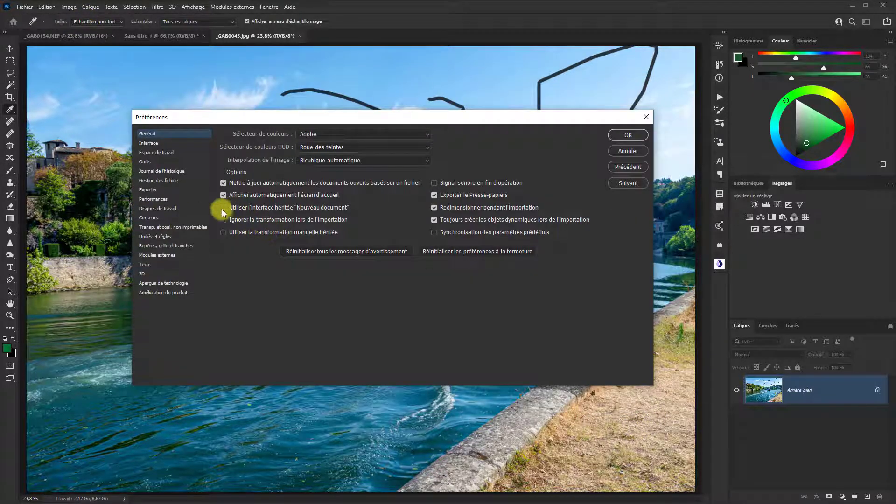
- Enable "Utiliser l'interface héritée Nouveau document" and view the legacy Nouveau dialog without creating a document
{"action": "left_click", "coordinate": [625, 133]}
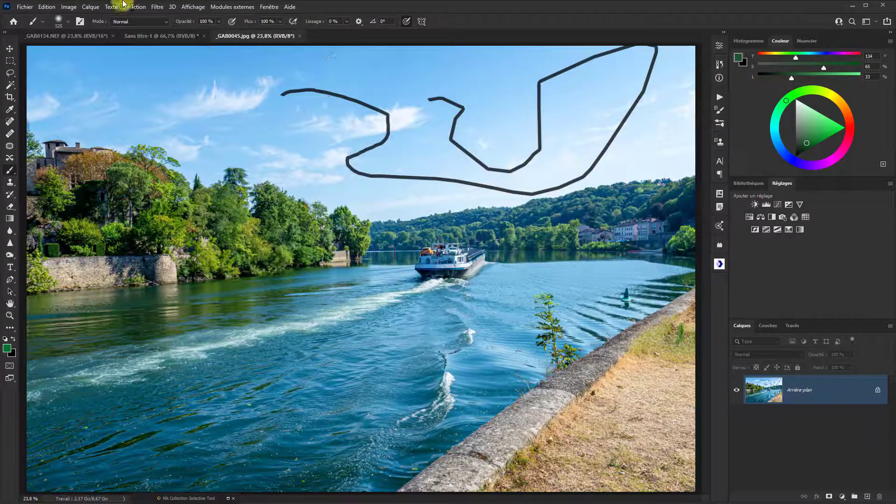
{"action": "left_click", "coordinate": [25, 6]}
{"action": "left_click", "coordinate": [30, 18]}
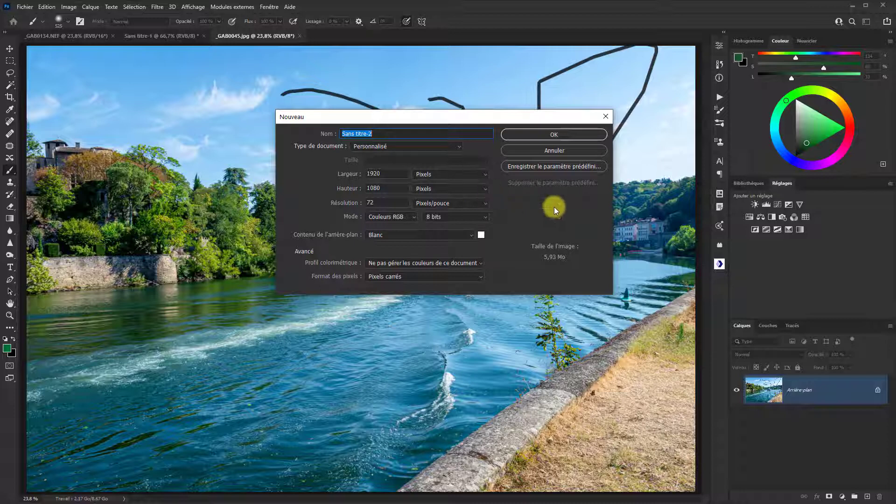
{"action": "left_click", "coordinate": [569, 147]}
- Disable "Utiliser l'interface héritée Nouveau document" in the General preferences
{"action": "key", "text": "i"}
{"action": "key", "text": "ctrl+k"}
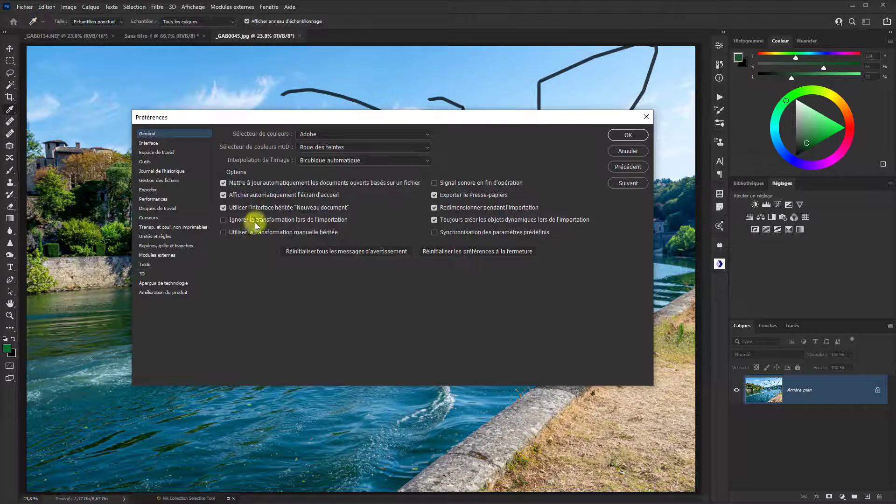
{"action": "left_click", "coordinate": [223, 207]}
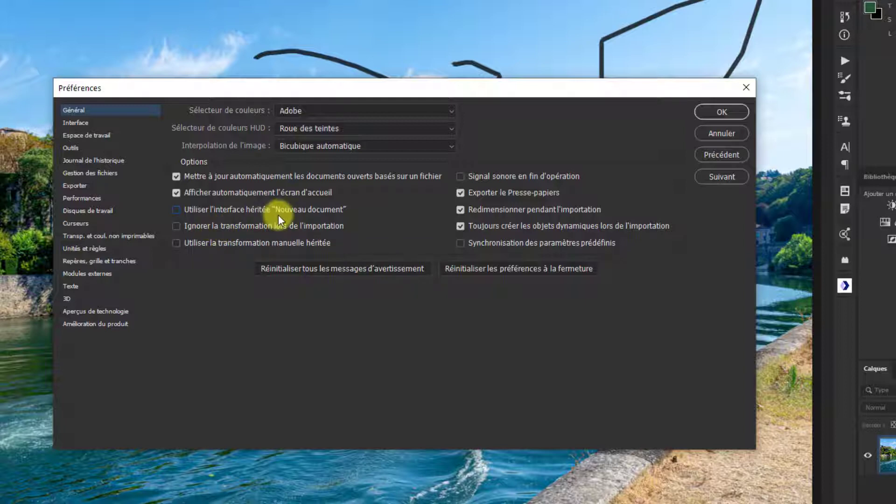
{"action": "left_click", "coordinate": [721, 112]}
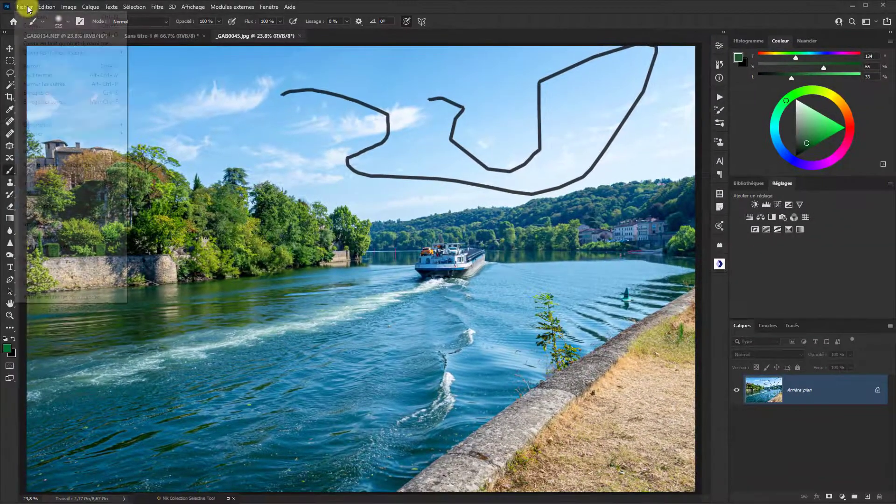
- Try placing _GAB0023.jpg as a linked image over _GAB0045.jpg and scaling it to about 69 %, cancelling the placement
{"action": "left_click", "coordinate": [24, 7]}
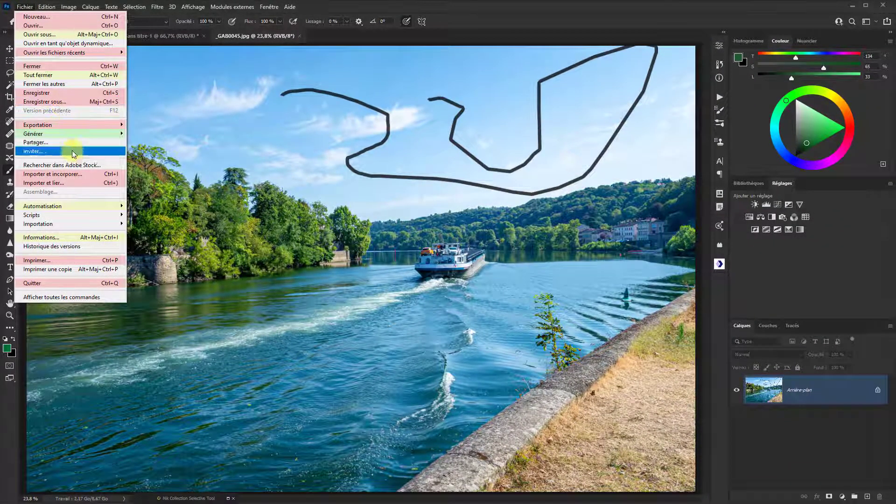
{"action": "left_click", "coordinate": [76, 182]}
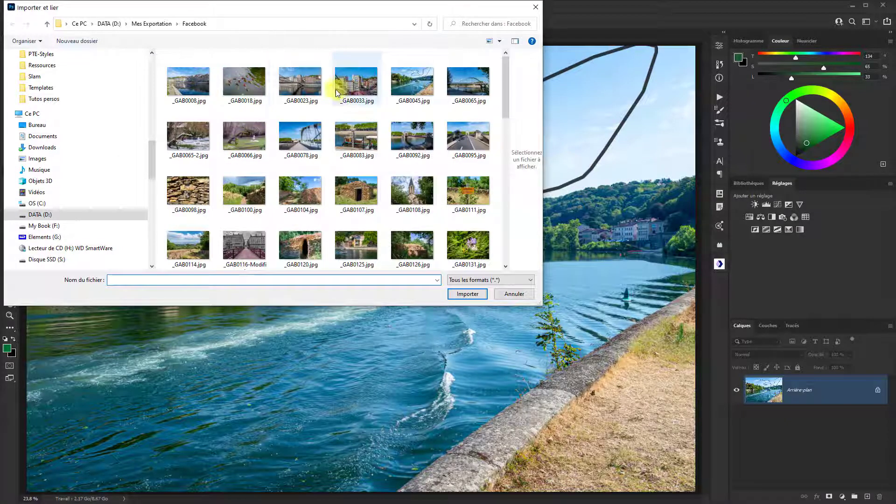
{"action": "left_click", "coordinate": [309, 83]}
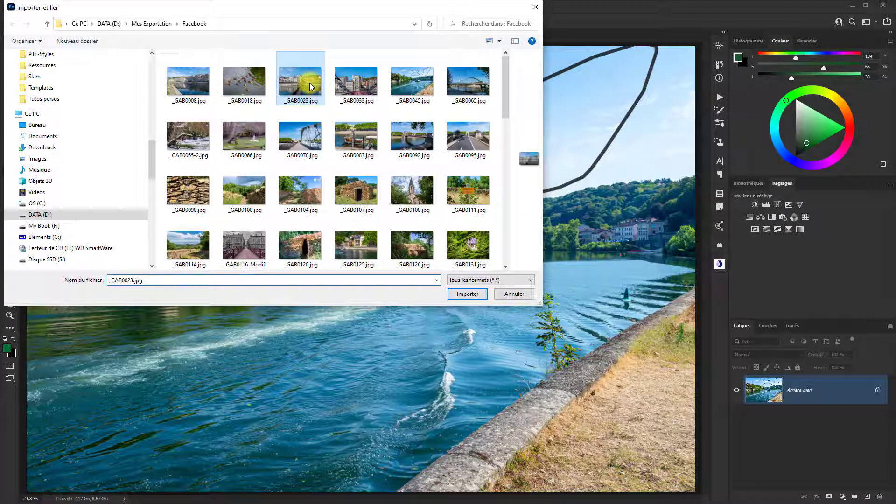
{"action": "left_click", "coordinate": [466, 293]}
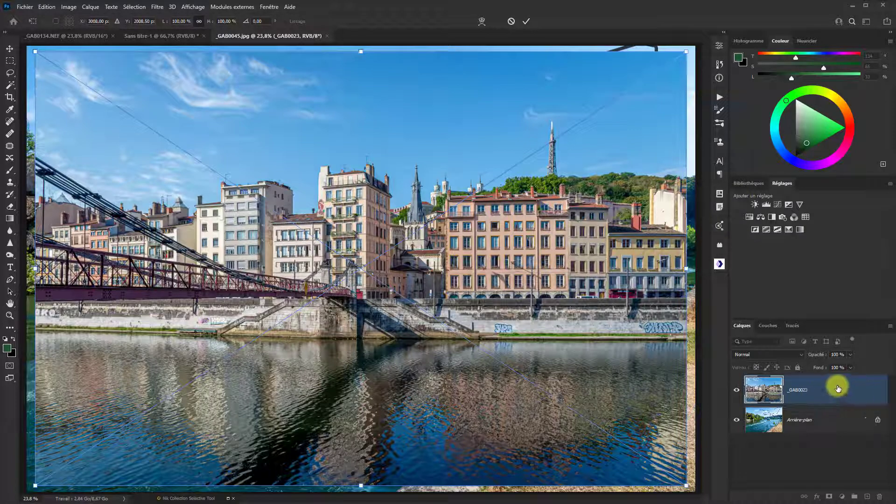
{"action": "left_click_drag", "start_coordinate": [685, 53], "coordinate": [503, 224]}
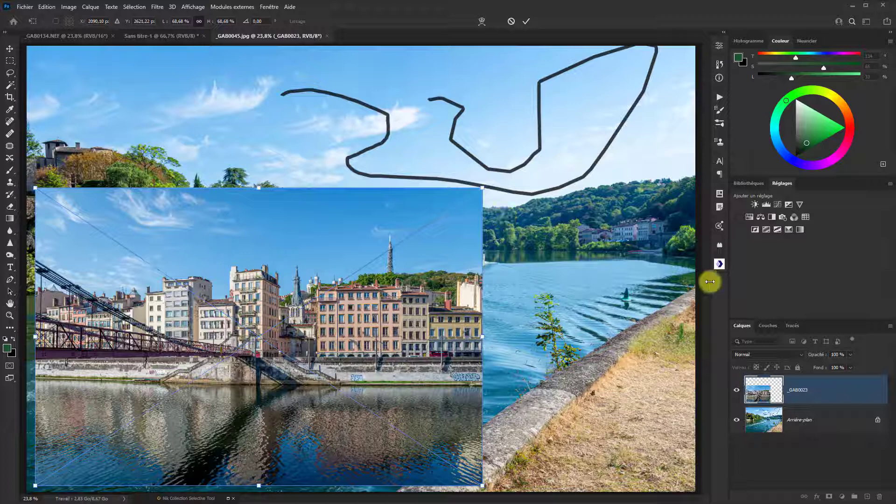
{"action": "left_click", "coordinate": [509, 21]}
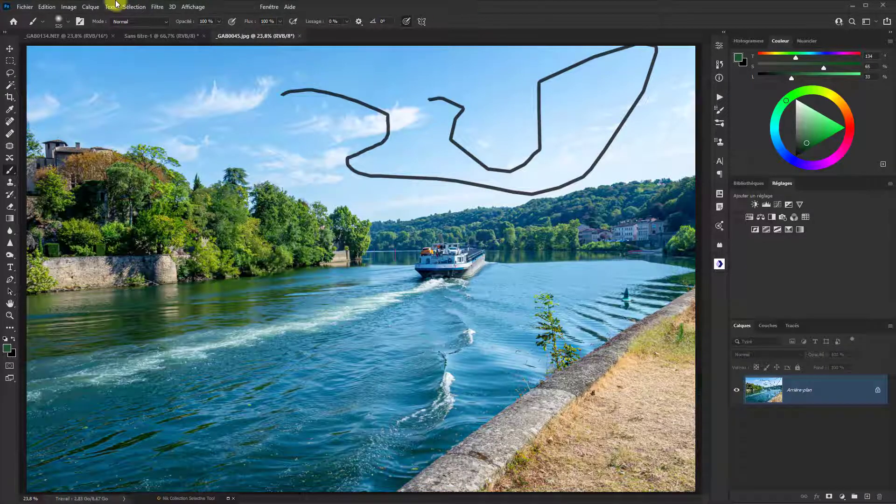
- Enable "Ignorer la transformation lors de l'importation" in the General preferences
{"action": "key", "text": "i"}
{"action": "key", "text": "ctrl+k"}
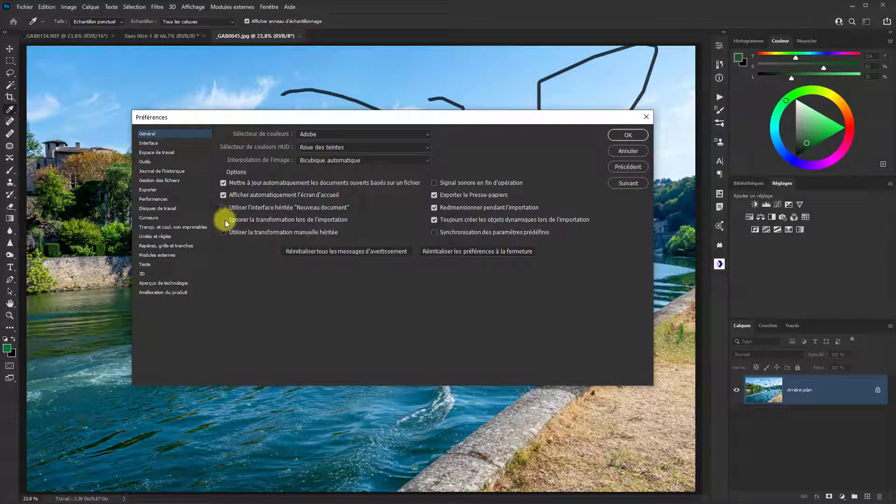
{"action": "mouse_move", "coordinate": [225, 220]}
{"action": "left_click", "coordinate": [224, 220]}
{"action": "left_click", "coordinate": [628, 135]}
- Place _GAB0023.jpg as a linked image in _GAB0045.jpg, and try Free Transform on the new layer
{"action": "left_click", "coordinate": [22, 7]}
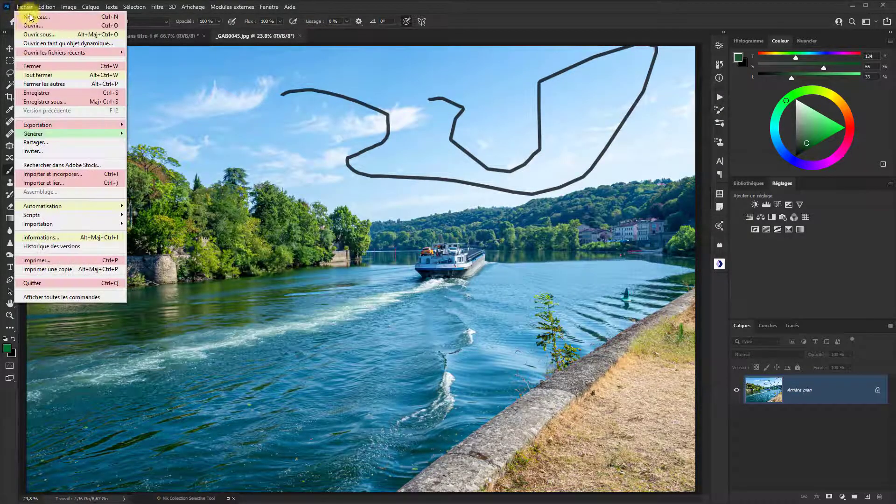
{"action": "mouse_move", "coordinate": [98, 134]}
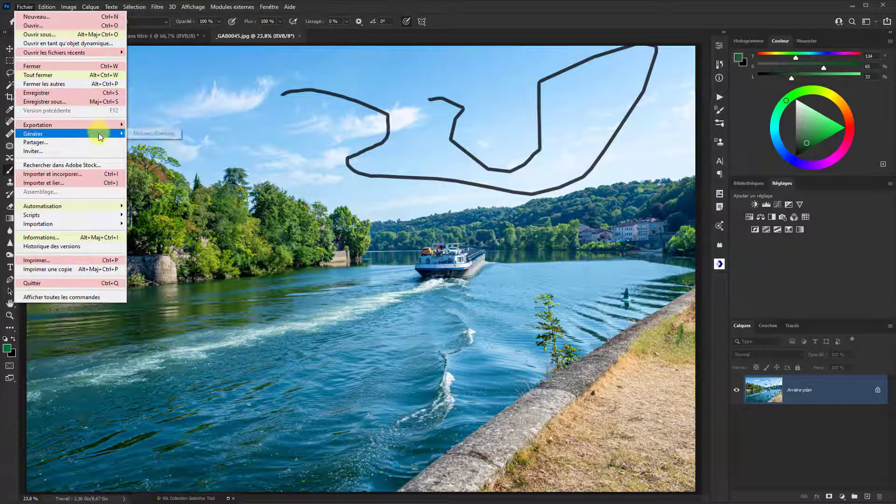
{"action": "left_click", "coordinate": [79, 183]}
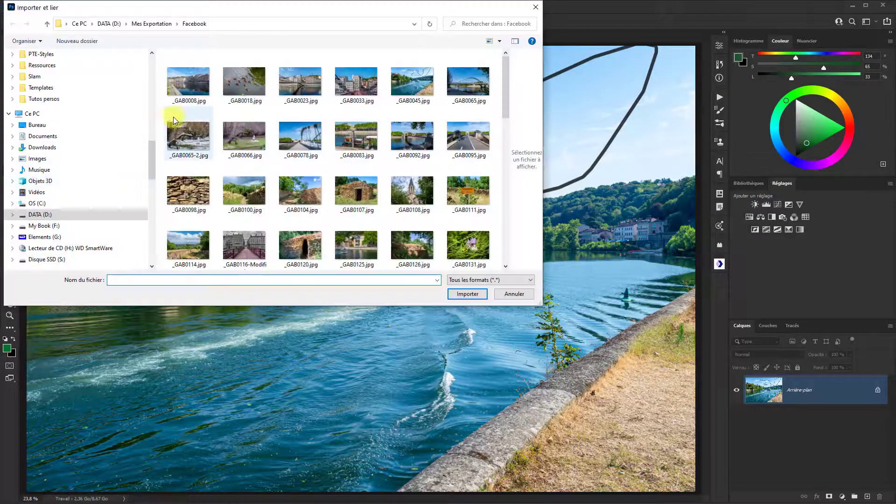
{"action": "double_click", "coordinate": [307, 85]}
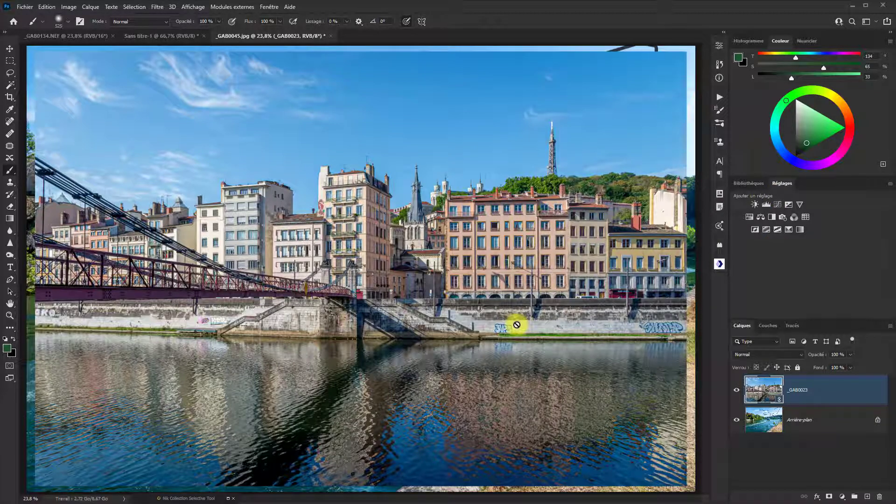
{"action": "key", "text": "ctrl+t"}
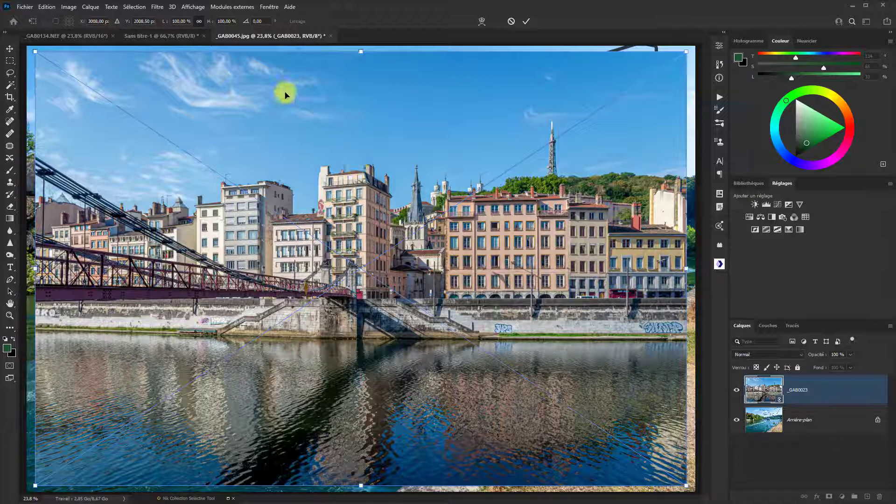
{"action": "left_click", "coordinate": [509, 21]}
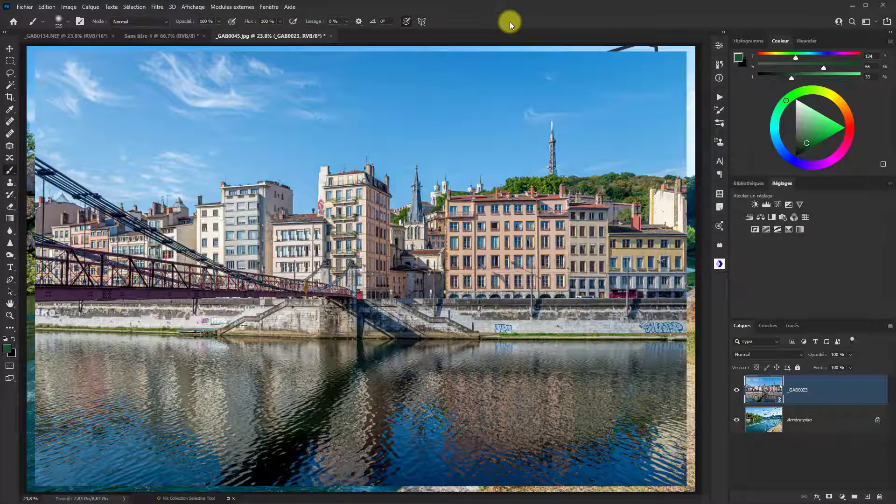
- Try placing _GAB0023.jpg as an embedded image in the blank Sans titre-1 document with resizing on import enabled, cancelling the placement
{"action": "key", "text": "ctrl+k"}
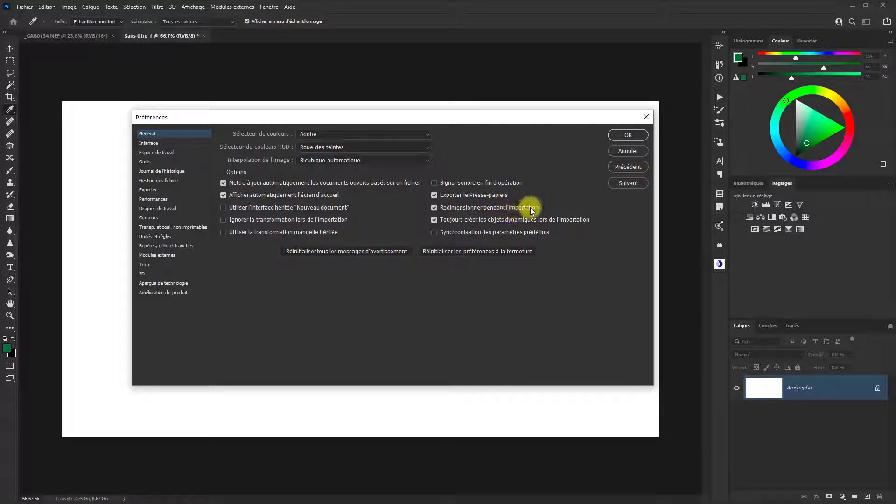
{"action": "left_click", "coordinate": [628, 135]}
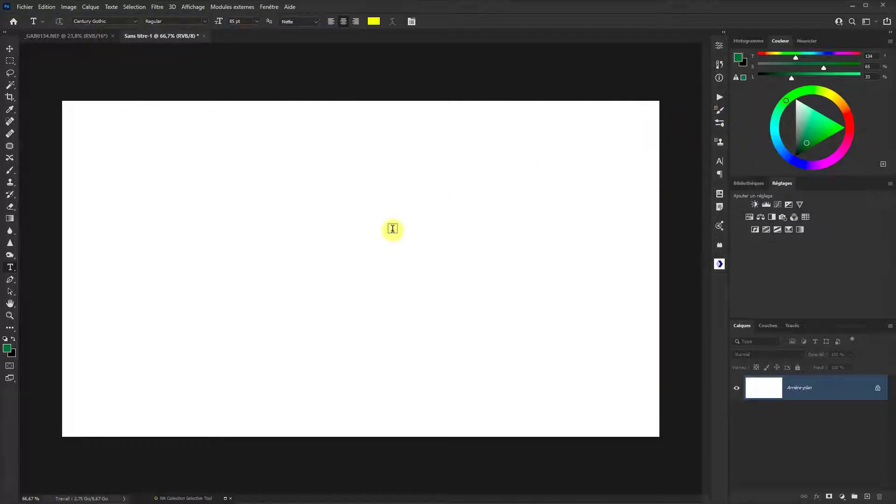
{"action": "left_click", "coordinate": [28, 9]}
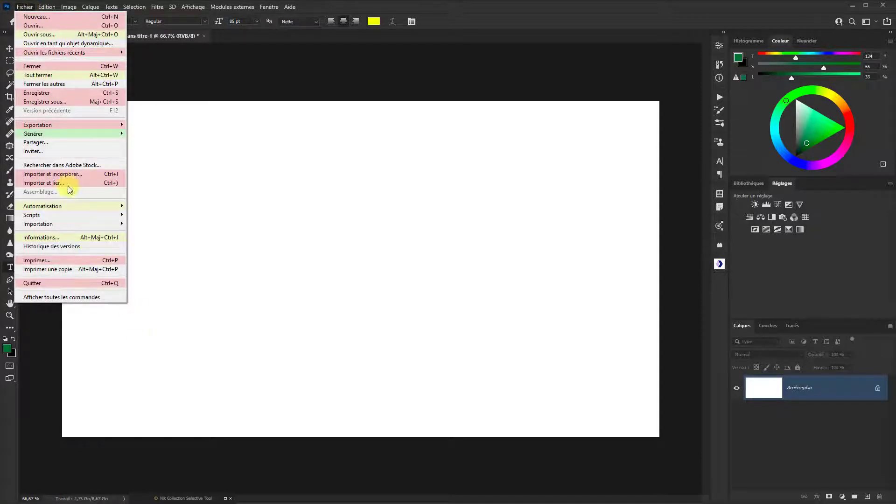
{"action": "left_click", "coordinate": [61, 174]}
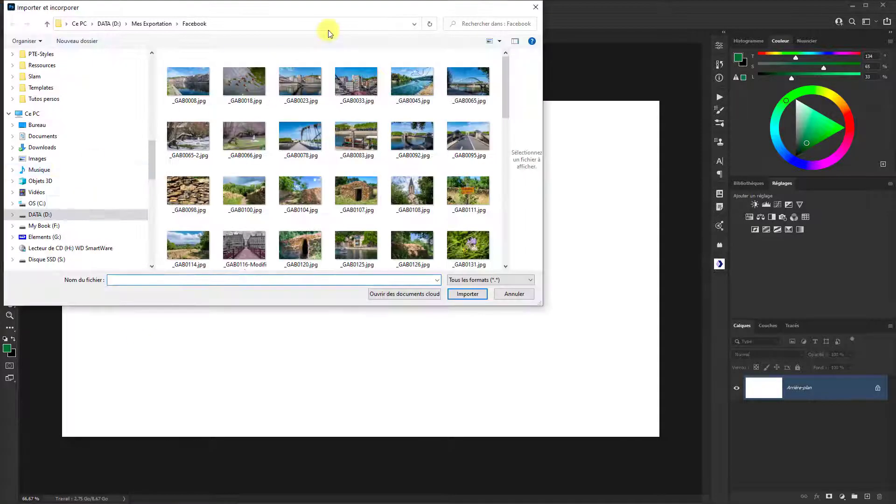
{"action": "double_click", "coordinate": [297, 79]}
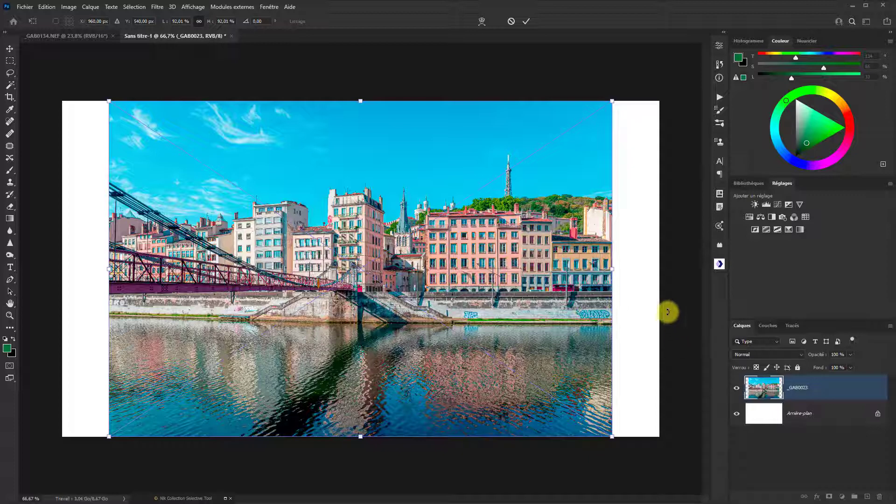
{"action": "left_click", "coordinate": [513, 21]}
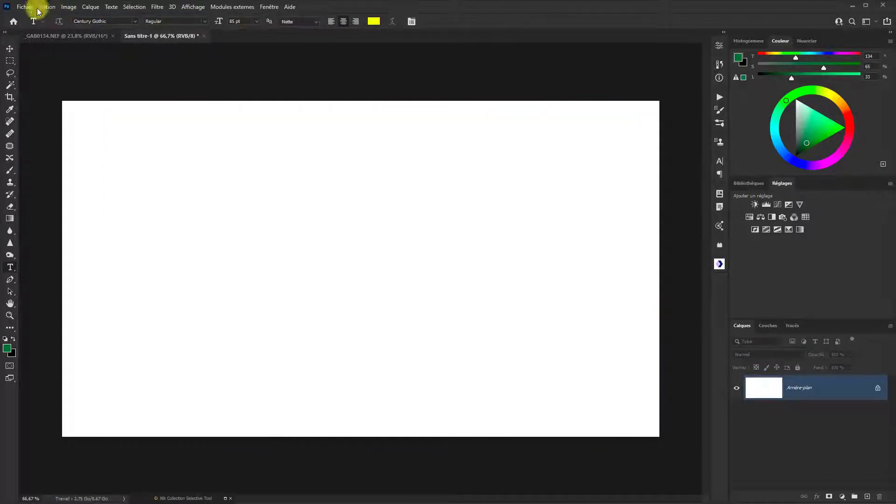
- Disable "Redimensionner pendant l'importation" in the General preferences
{"action": "key", "text": "ctrl+k"}
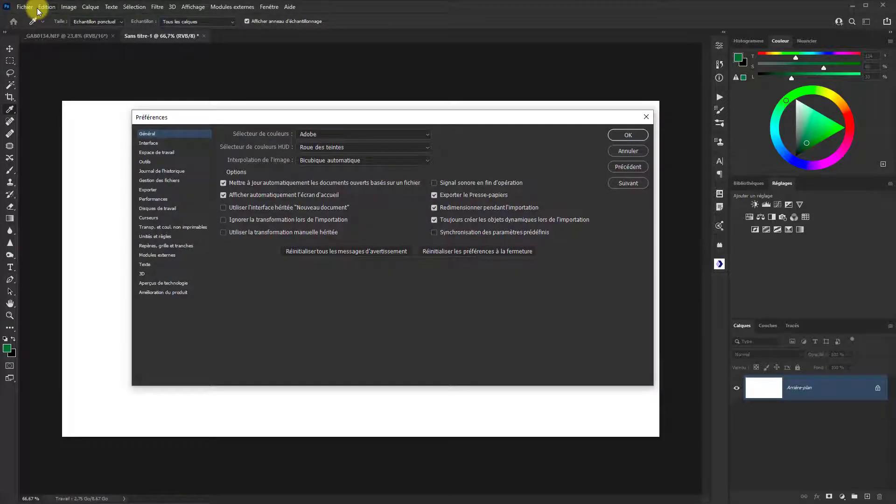
{"action": "left_click", "coordinate": [434, 208]}
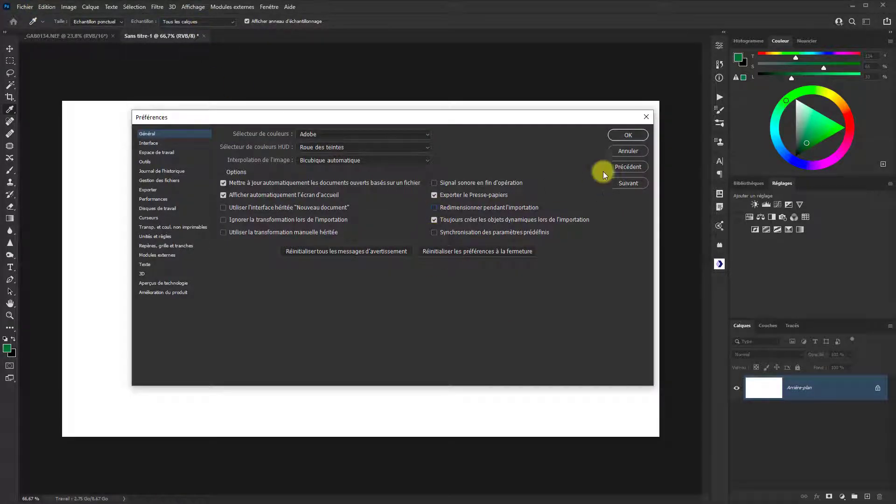
{"action": "left_click", "coordinate": [627, 135]}
- Try placing _GAB0023.jpg as an embedded image in Sans titre-1 without resizing on import
{"action": "left_click", "coordinate": [19, 6]}
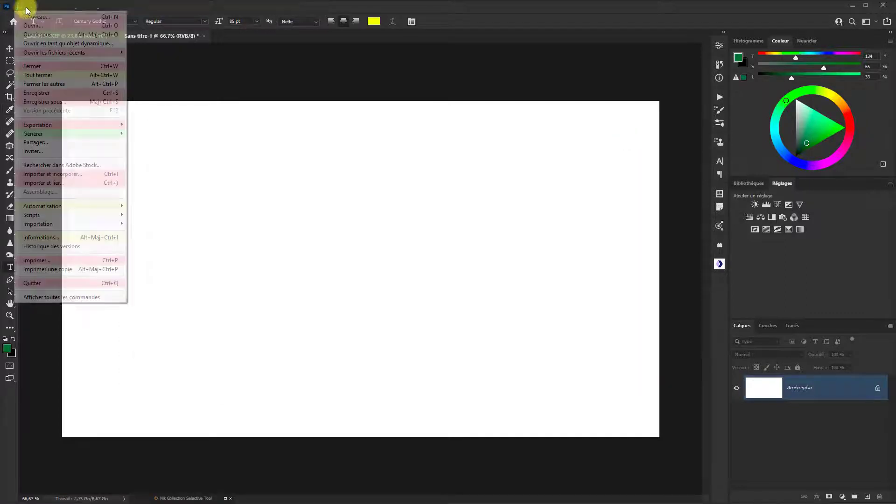
{"action": "left_click", "coordinate": [76, 175]}
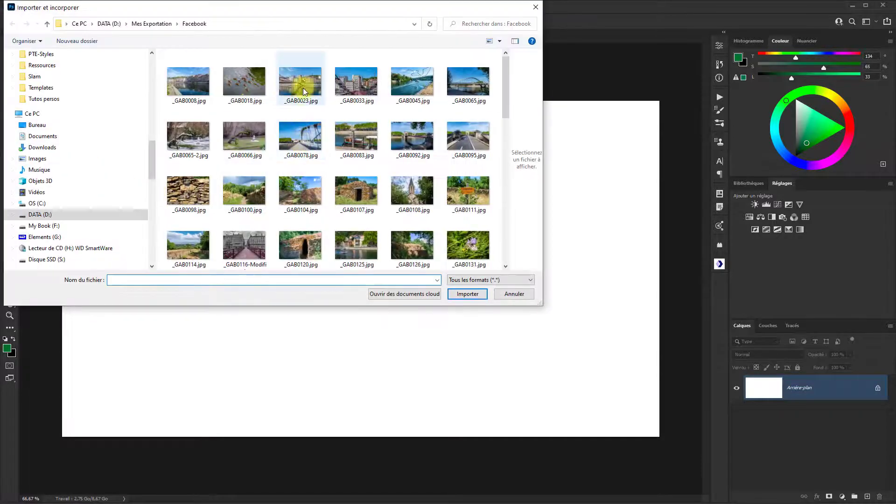
{"action": "double_click", "coordinate": [303, 84]}
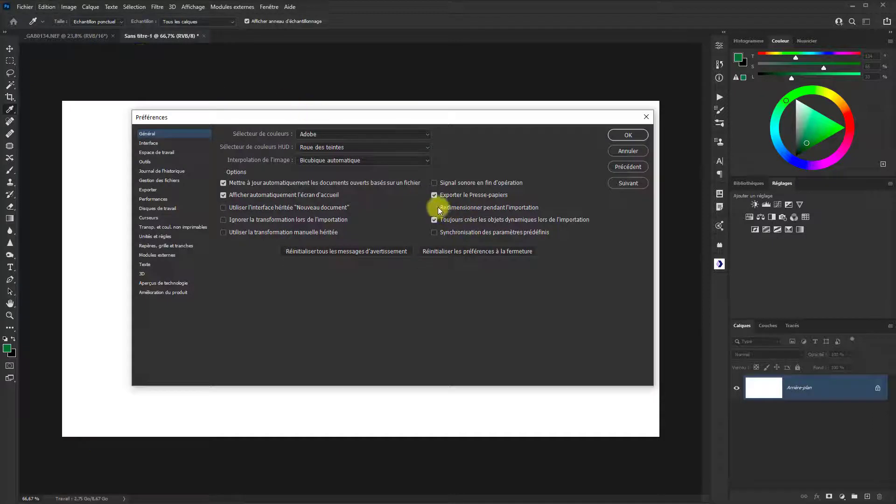
- Enable "Redimensionner pendant l'importation" in the General preferences
{"action": "left_click", "coordinate": [434, 207]}
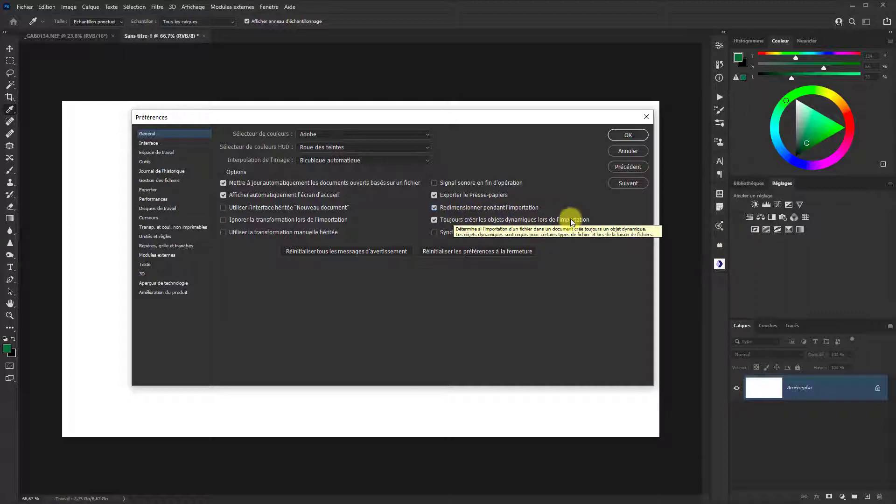
{"action": "left_click", "coordinate": [627, 135]}
{"action": "key", "text": "t"}
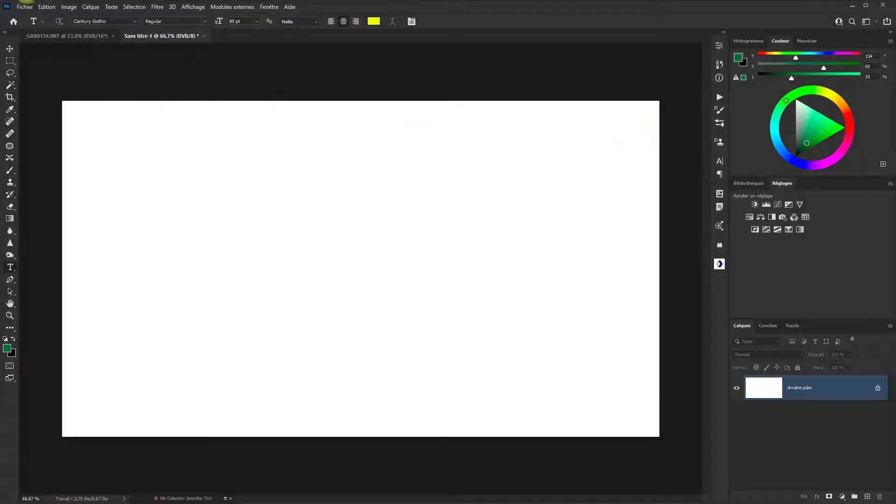
- Place _GAB0033.jpg as an embedded smart object in Sans titre-1, and delete the new layer
{"action": "left_click", "coordinate": [25, 7]}
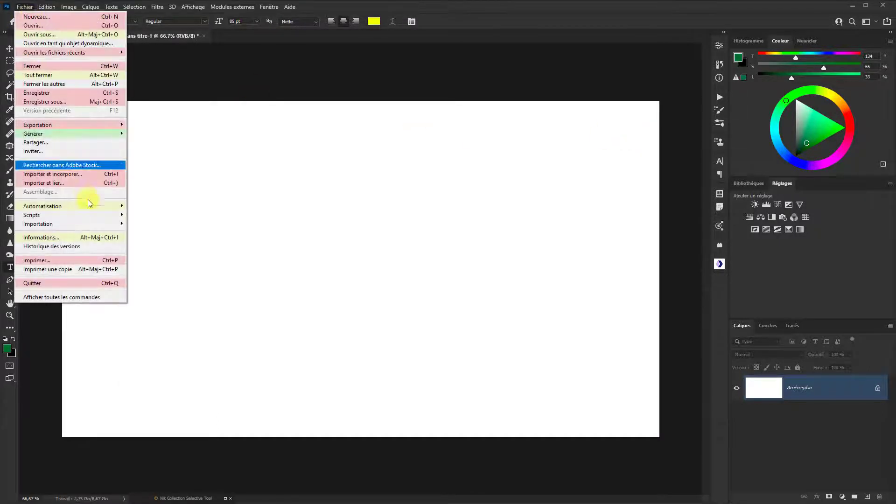
{"action": "left_click", "coordinate": [80, 174]}
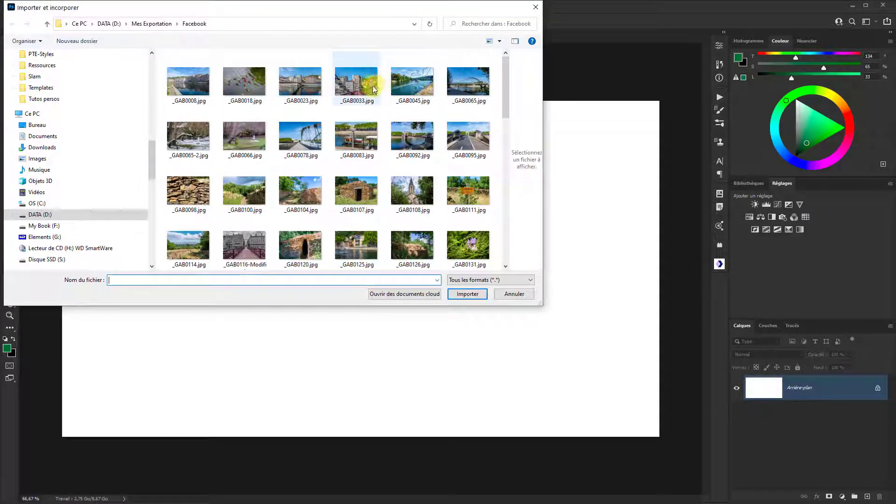
{"action": "double_click", "coordinate": [355, 83]}
{"action": "left_click", "coordinate": [523, 22]}
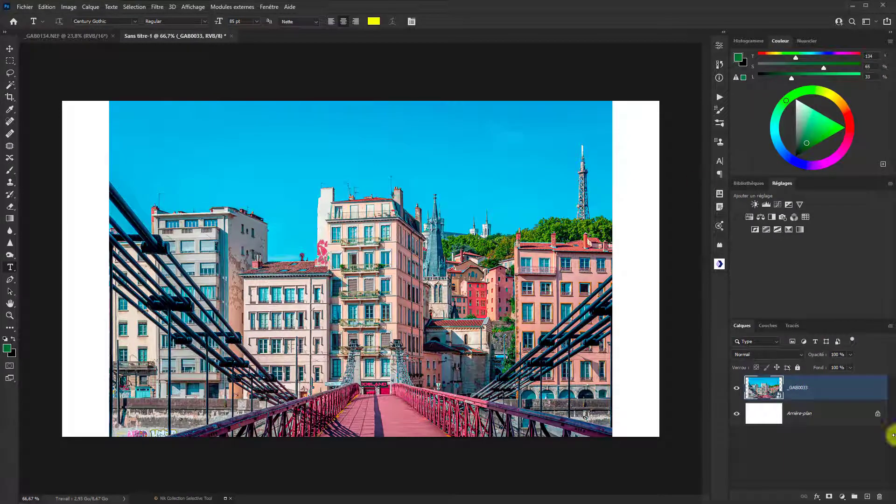
{"action": "right_click", "coordinate": [826, 388]}
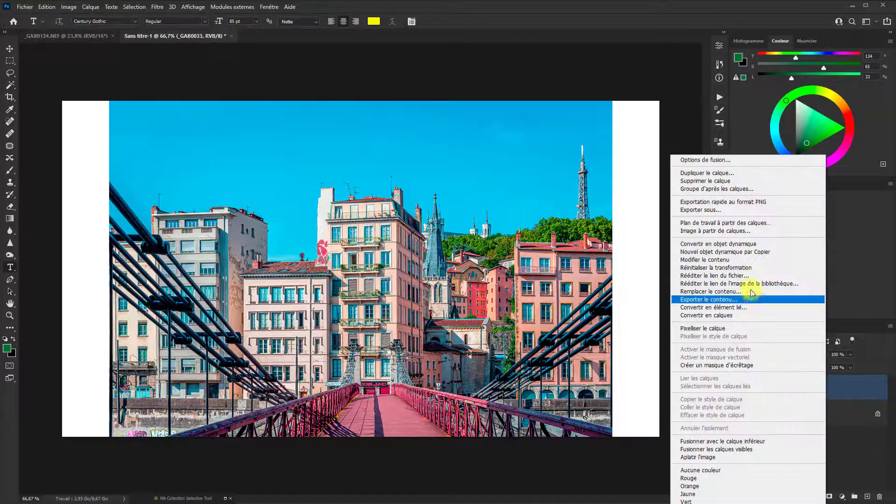
{"action": "left_click", "coordinate": [717, 182]}
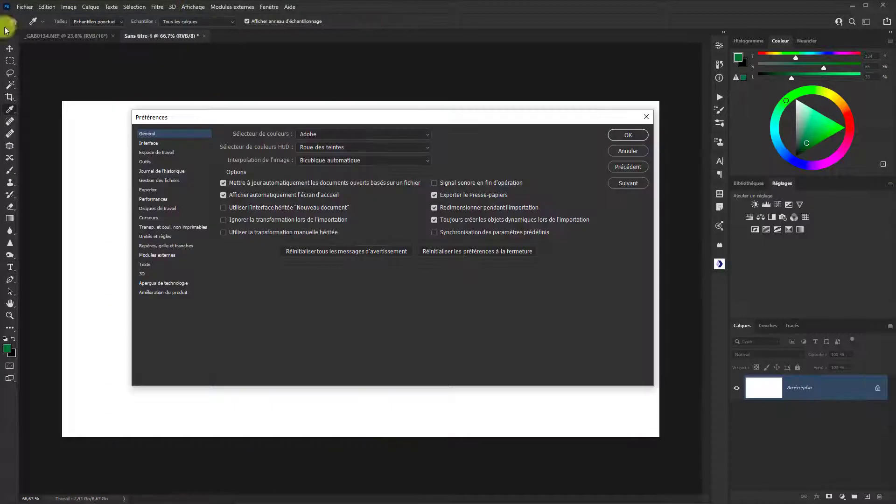
- Disable "Toujours créer les objets dynamiques lors de l'importation" in the General preferences and place _GAB0033.jpg as an embedded image in Sans titre-1
{"action": "left_click", "coordinate": [437, 219]}
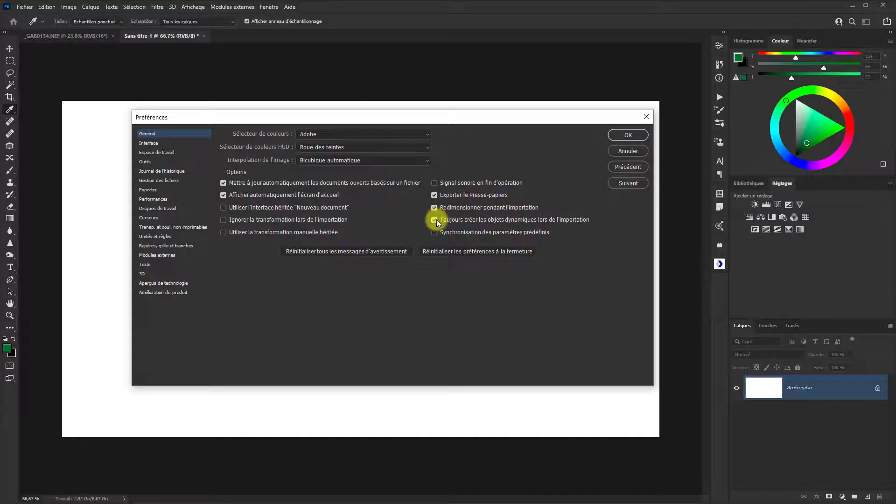
{"action": "left_click", "coordinate": [623, 136]}
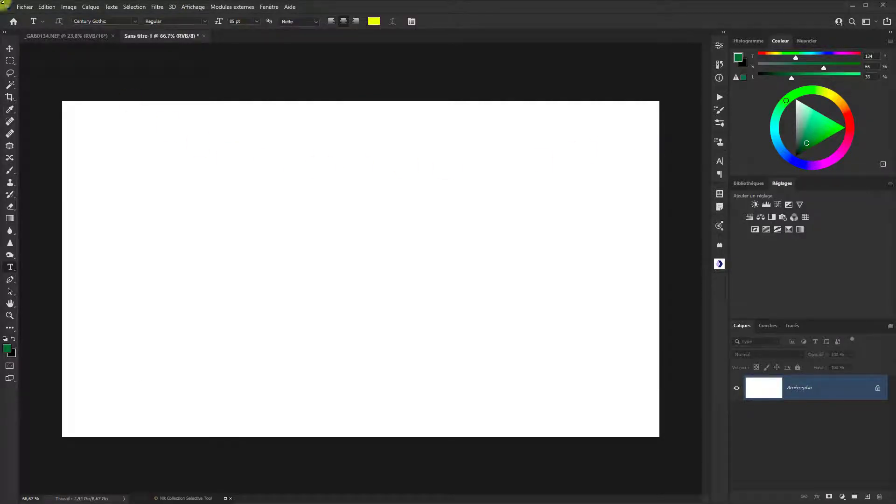
{"action": "left_click", "coordinate": [24, 6]}
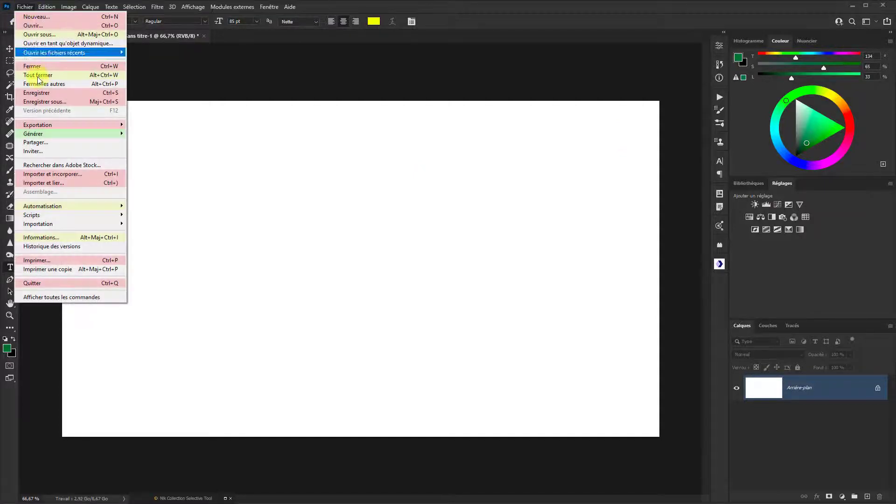
{"action": "left_click", "coordinate": [47, 175]}
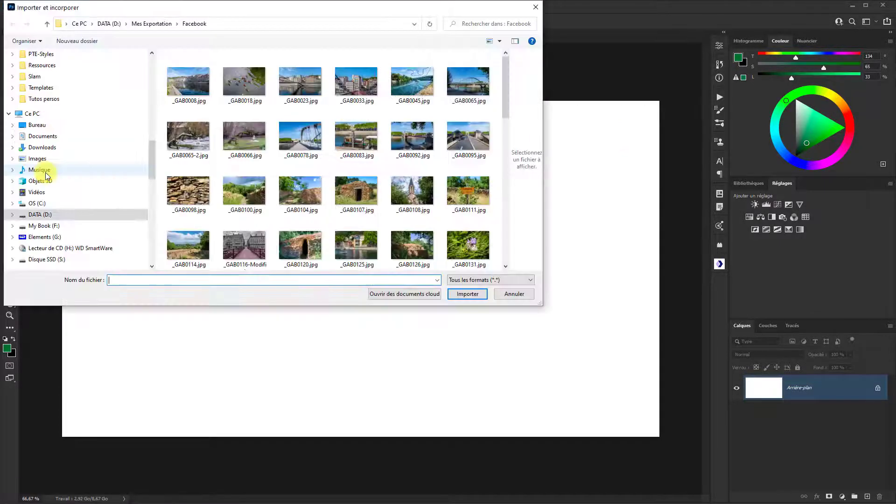
{"action": "double_click", "coordinate": [364, 87]}
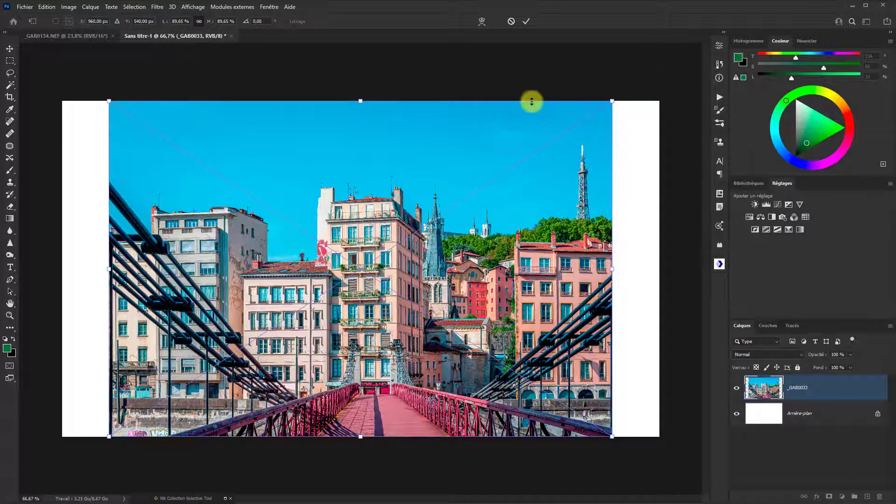
{"action": "left_click", "coordinate": [525, 23]}
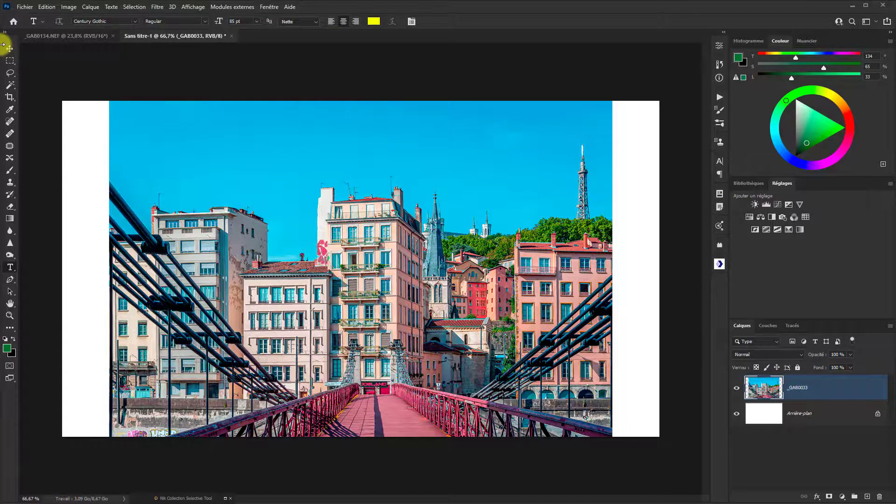
- Enable "Toujours créer les objets dynamiques lors de l'importation" in the General preferences
{"action": "key", "text": "i"}
{"action": "key", "text": "ctrl+k"}
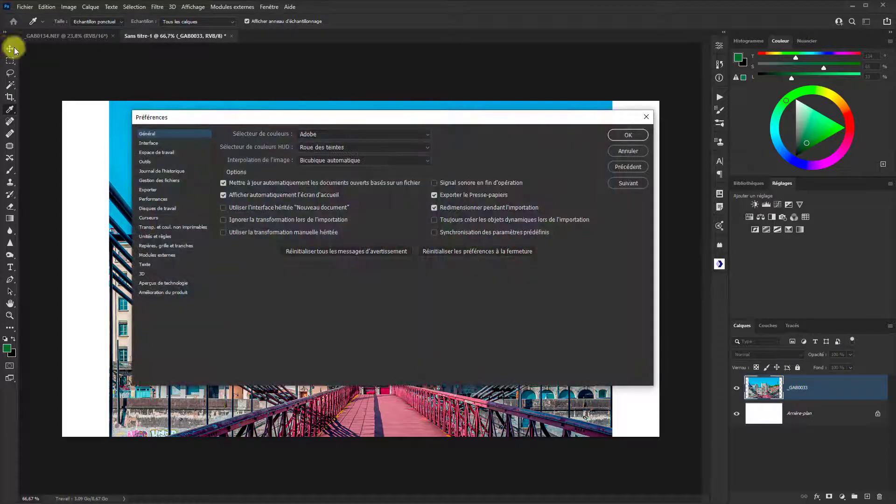
{"action": "left_click", "coordinate": [434, 219]}
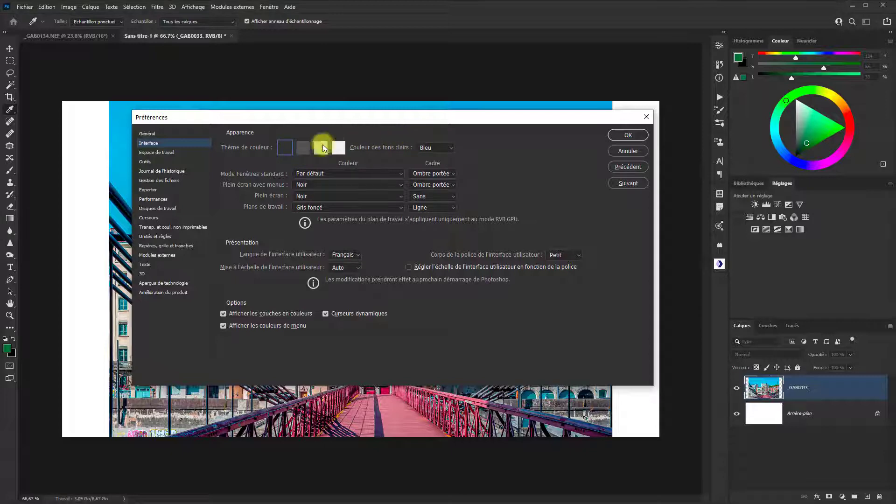
- Try the three lighter colour themes in the Interface preferences, one after another, and return to the darkest theme
{"action": "left_click", "coordinate": [307, 146]}
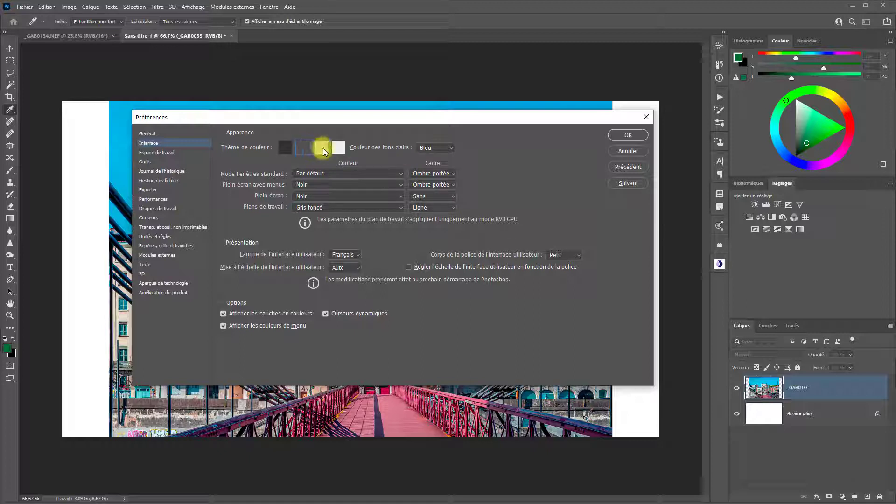
{"action": "left_click", "coordinate": [323, 148]}
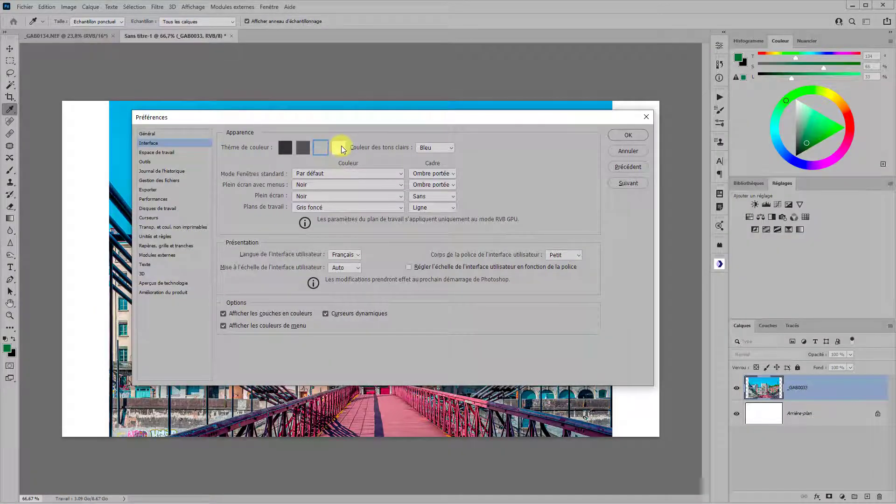
{"action": "left_click", "coordinate": [341, 147]}
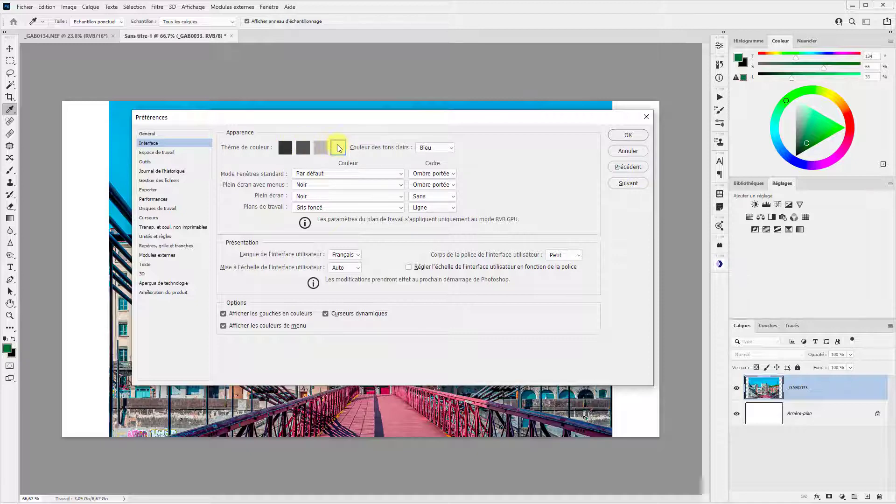
{"action": "left_click", "coordinate": [286, 150]}
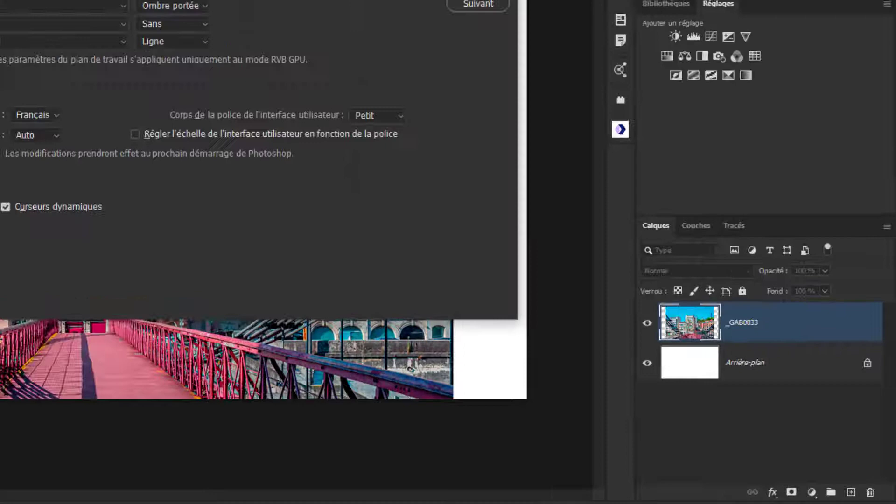
- Try "Par défaut" as the "Couleur des tons clairs" in the Interface preferences, and set it back to "Bleu"
{"action": "left_click", "coordinate": [432, 147]}
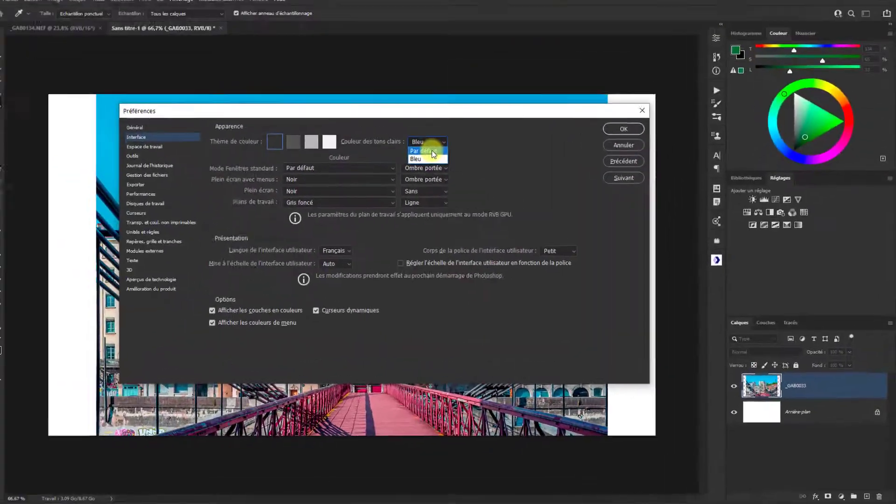
{"action": "left_click", "coordinate": [438, 156]}
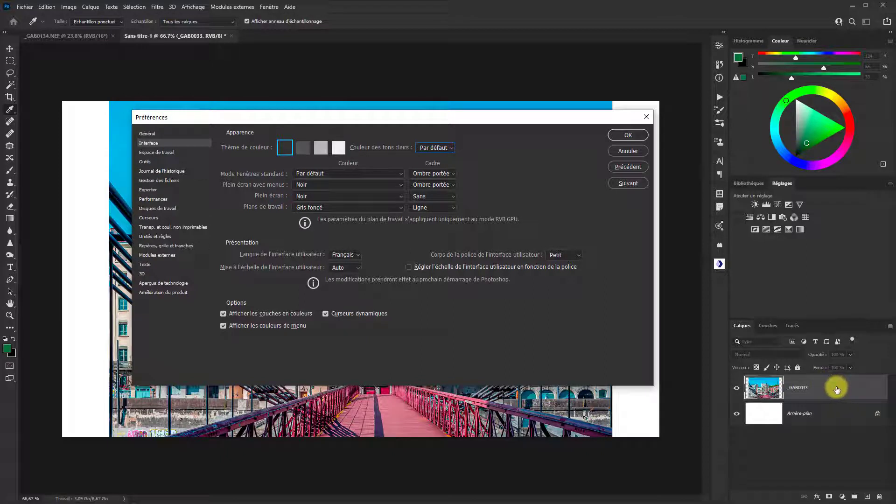
{"action": "left_click", "coordinate": [452, 149]}
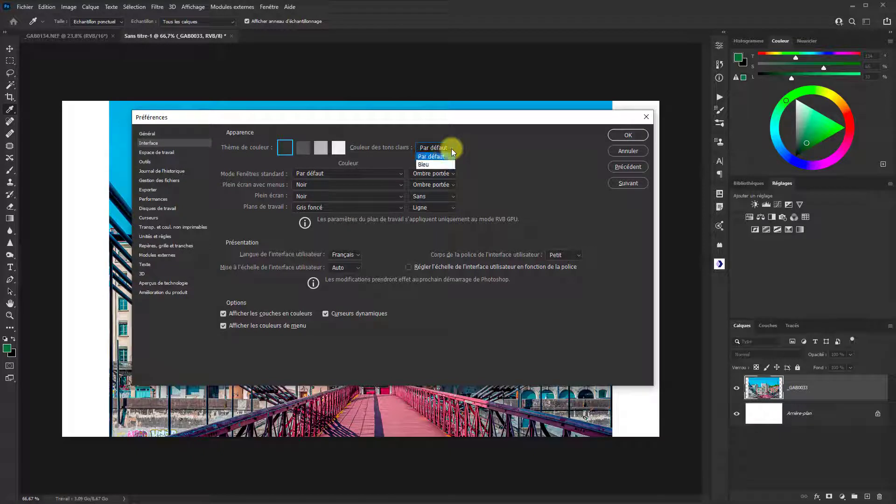
{"action": "left_click", "coordinate": [429, 165]}
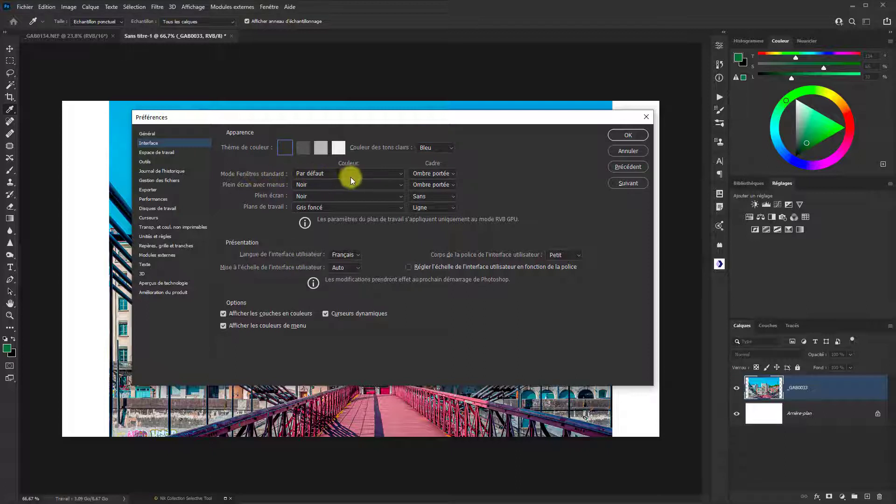
- Try "Gris foncé", "Gris moyen" and "Gris clair" in turn as the "Mode Fenêtres standard" colour in the Interface preferences
{"action": "left_click", "coordinate": [402, 174]}
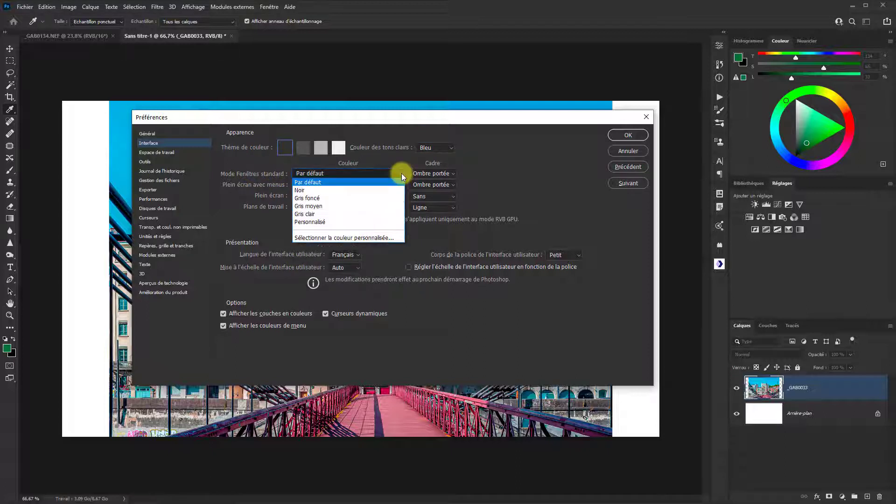
{"action": "left_click", "coordinate": [335, 198]}
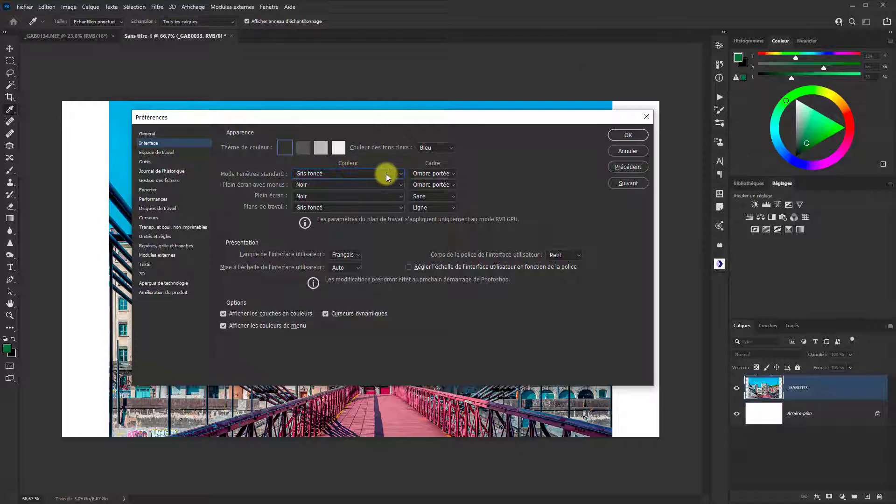
{"action": "left_click", "coordinate": [401, 174]}
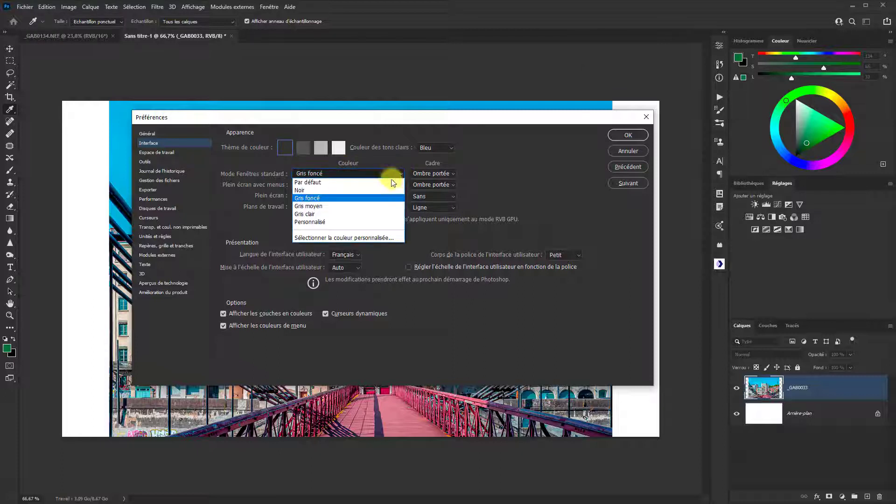
{"action": "left_click", "coordinate": [332, 205]}
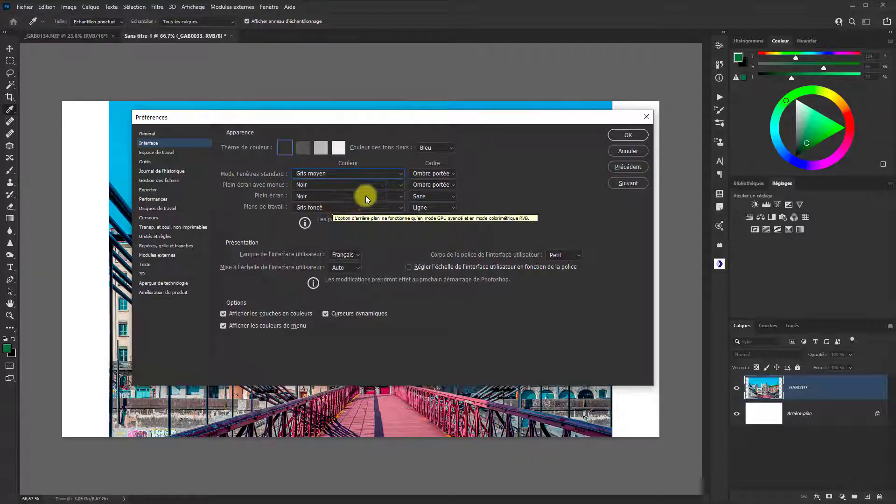
{"action": "left_click", "coordinate": [400, 172]}
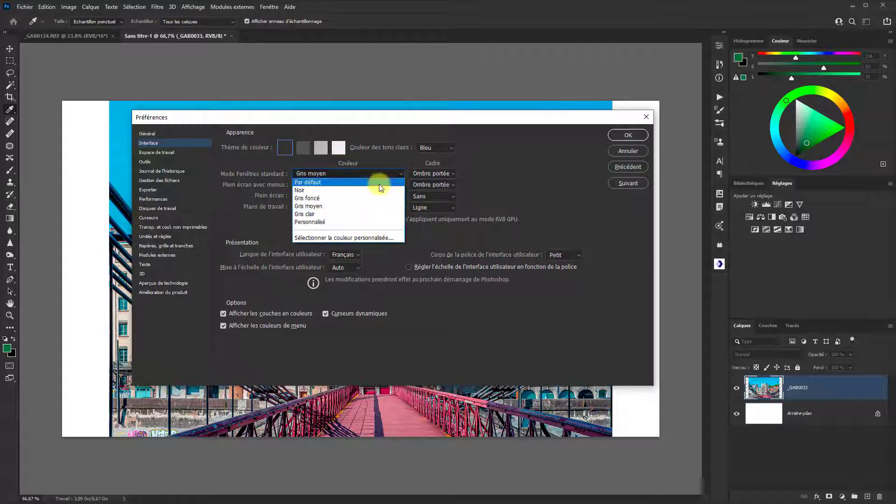
{"action": "left_click", "coordinate": [326, 210]}
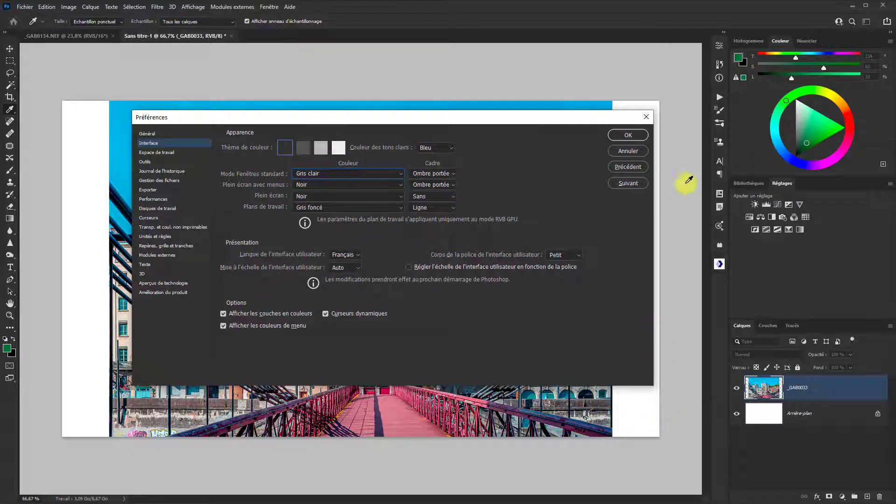
- Try "Ligne" and "Sans" as the "Mode Fenêtres standard" frame with the canvas edge uncovered, and set it back to "Ombre portée"
{"action": "left_click_drag", "start_coordinate": [558, 115], "coordinate": [368, 158]}
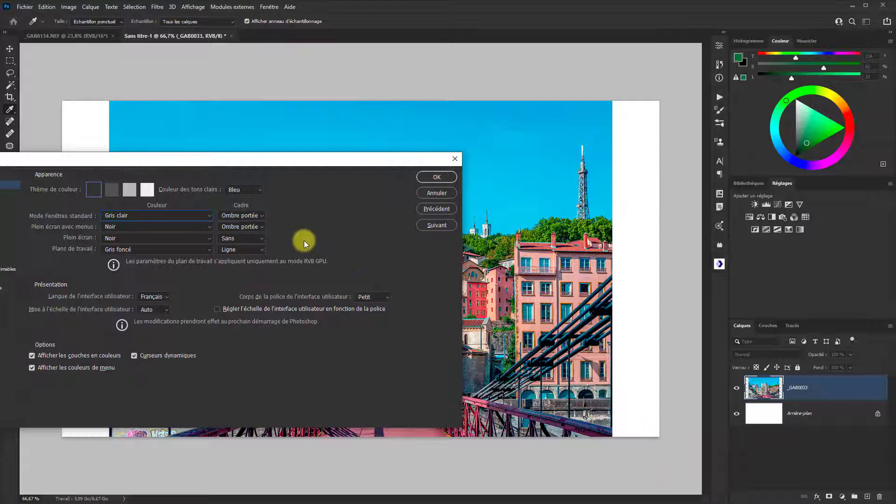
{"action": "left_click", "coordinate": [263, 216]}
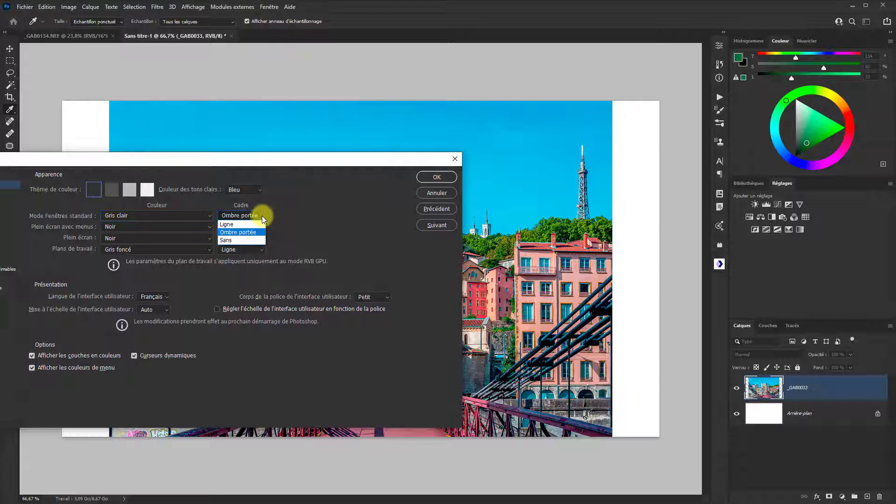
{"action": "left_click", "coordinate": [249, 224]}
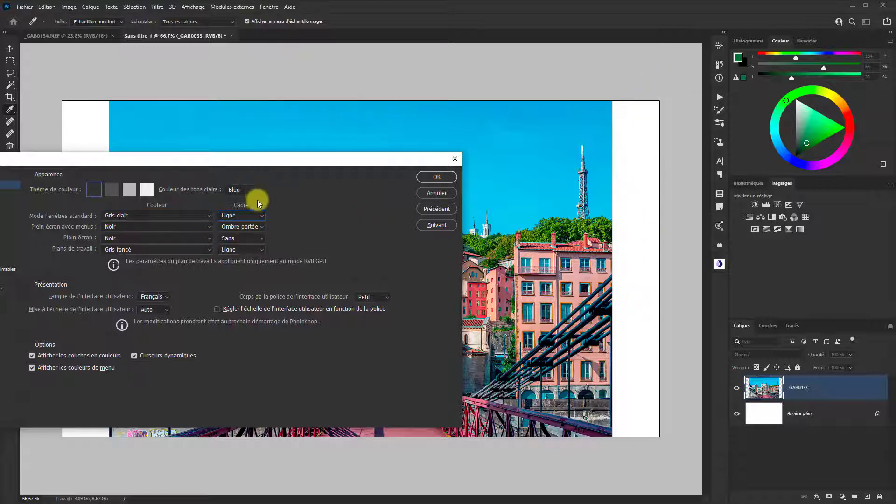
{"action": "left_click", "coordinate": [261, 217]}
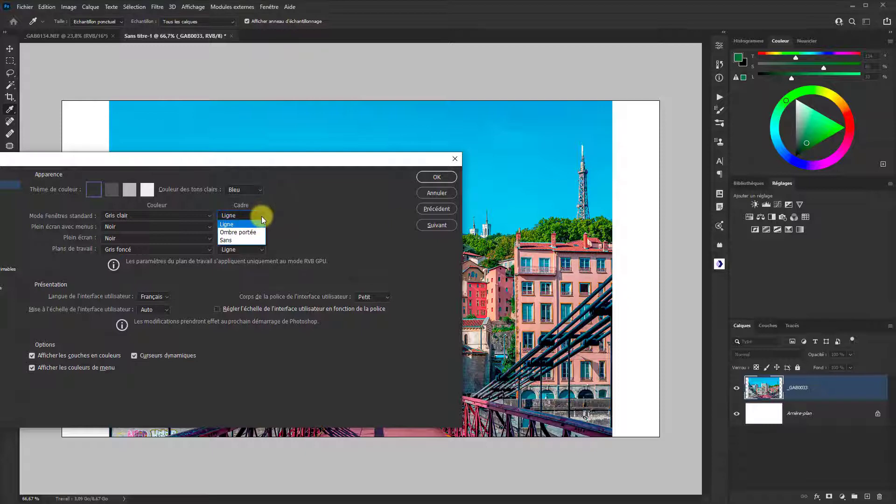
{"action": "left_click", "coordinate": [249, 241]}
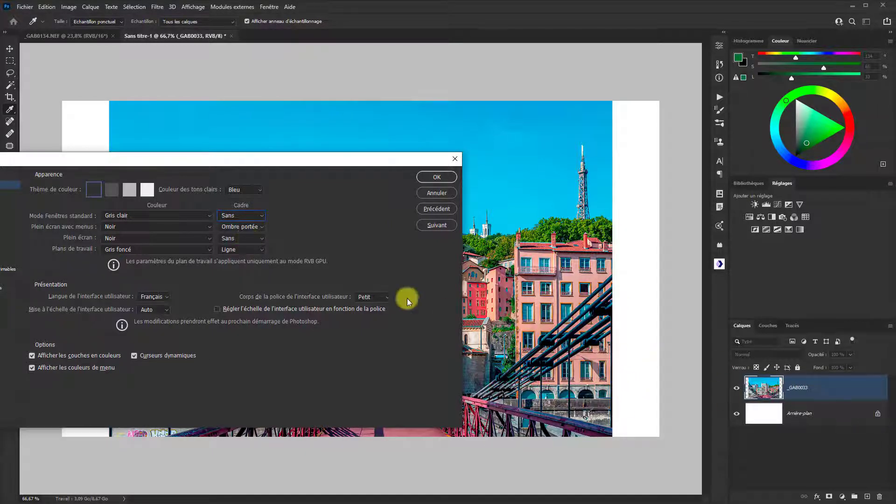
{"action": "left_click", "coordinate": [263, 215]}
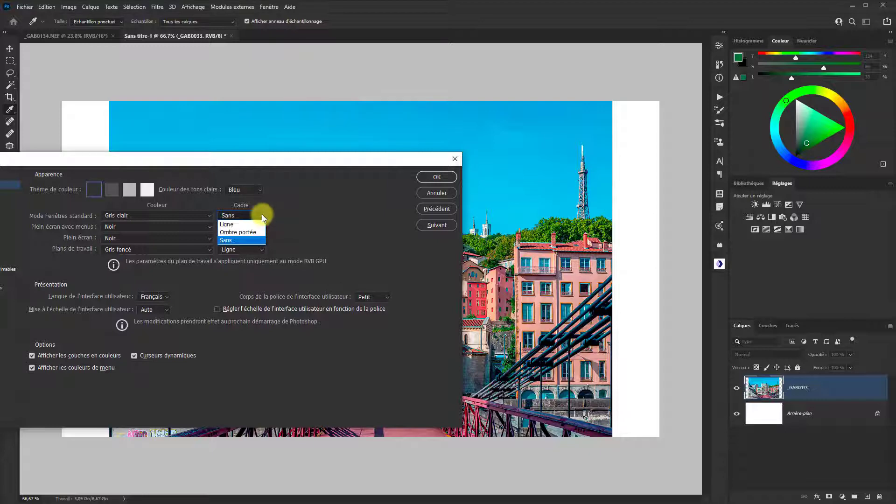
{"action": "left_click", "coordinate": [252, 233]}
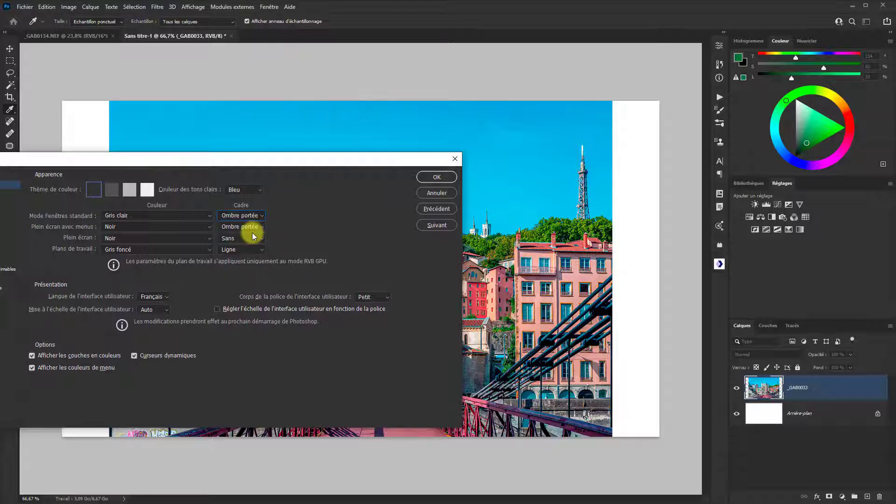
- Set the "Mode Fenêtres standard" colour back to "Par défaut"
{"action": "left_click_drag", "start_coordinate": [352, 159], "coordinate": [515, 141]}
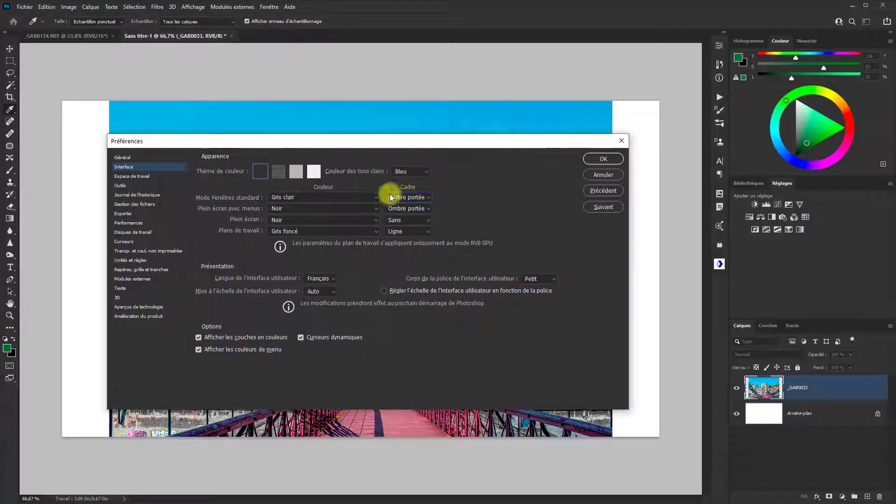
{"action": "left_click", "coordinate": [376, 197]}
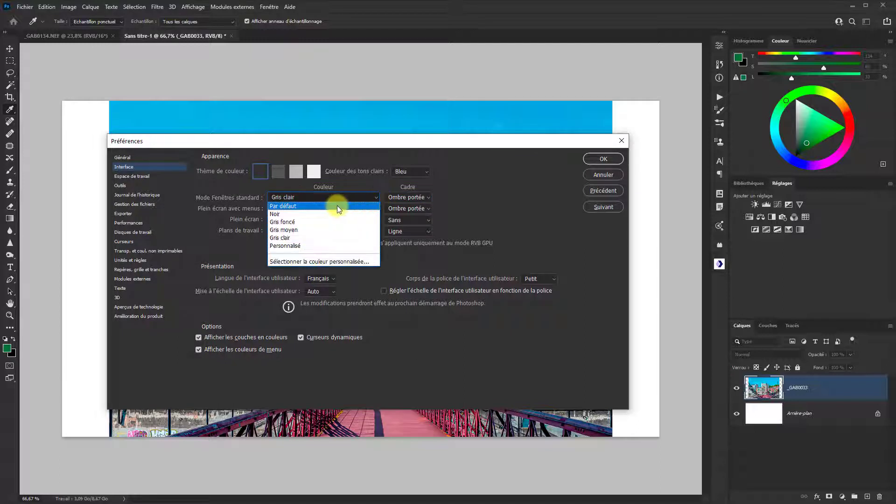
{"action": "left_click", "coordinate": [338, 208]}
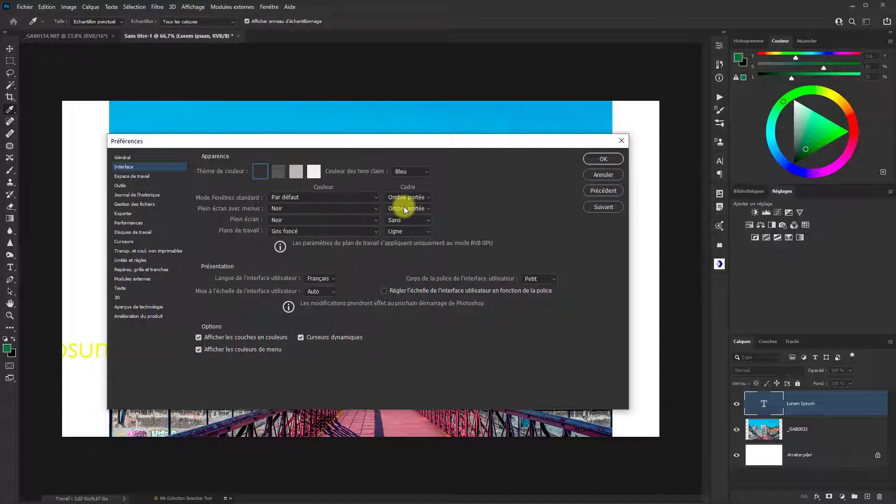
- Set the "Plein écran" colour to "Gris clair" and its frame to "Ligne", and apply the preferences
{"action": "left_click", "coordinate": [376, 220]}
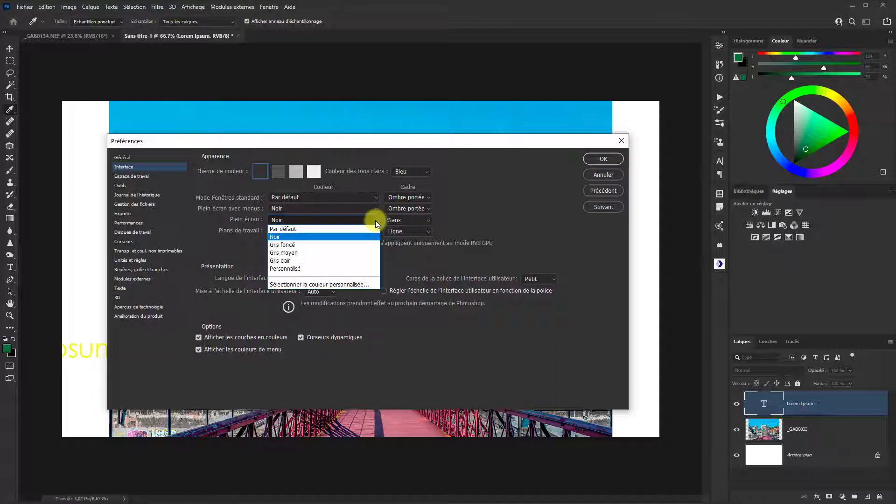
{"action": "left_click", "coordinate": [277, 262]}
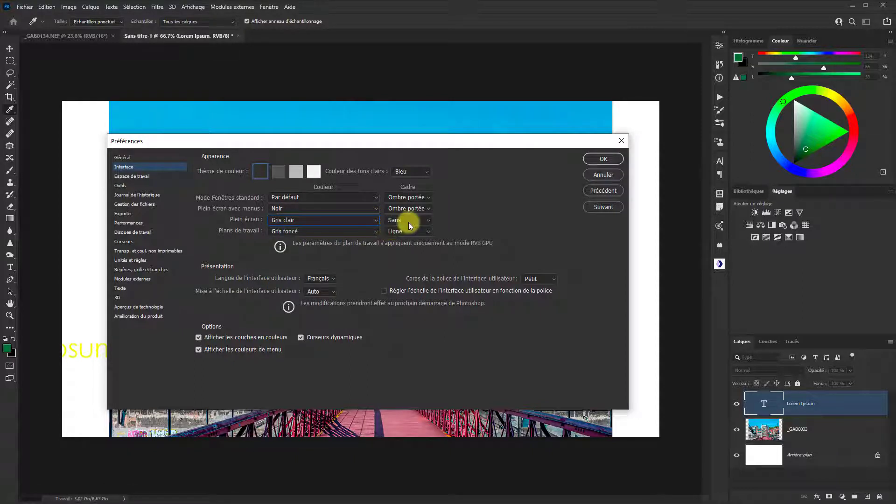
{"action": "left_click", "coordinate": [430, 219]}
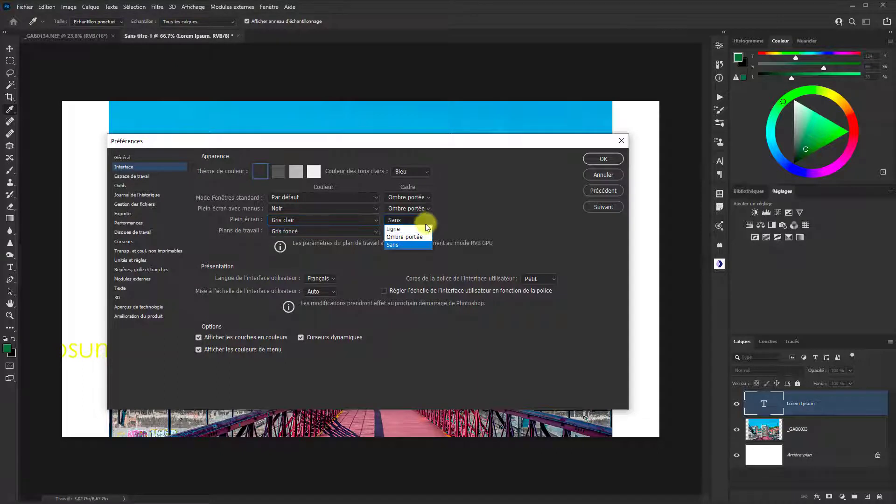
{"action": "left_click", "coordinate": [418, 229]}
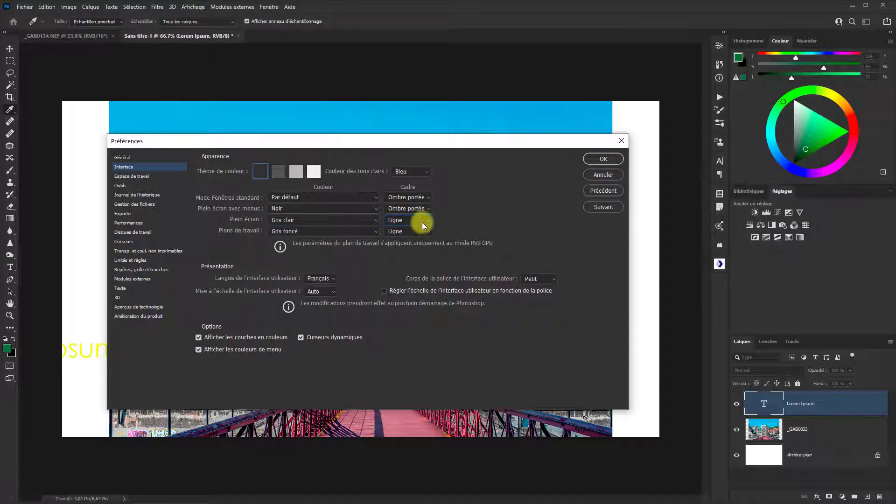
{"action": "key", "text": "Return"}
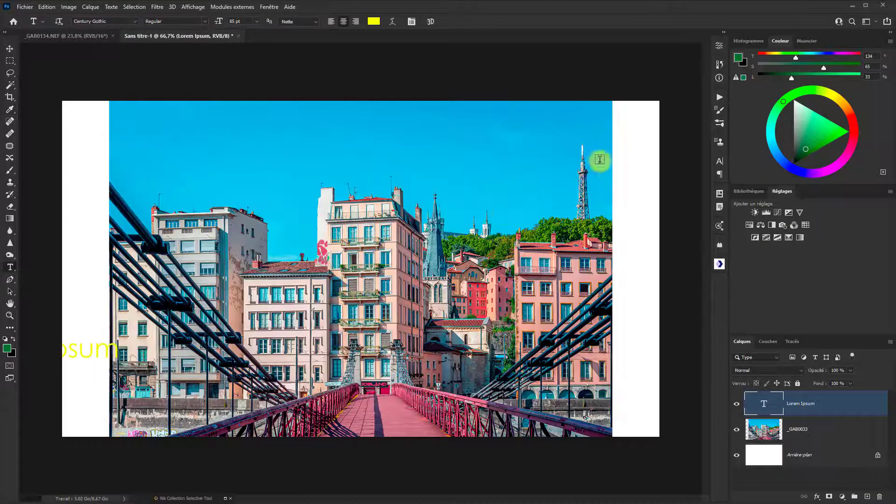
- View the document in "Mode Plein écran avec menus" and in "Mode Plein écran sans menus", and return to the standard window mode
{"action": "left_click", "coordinate": [14, 381]}
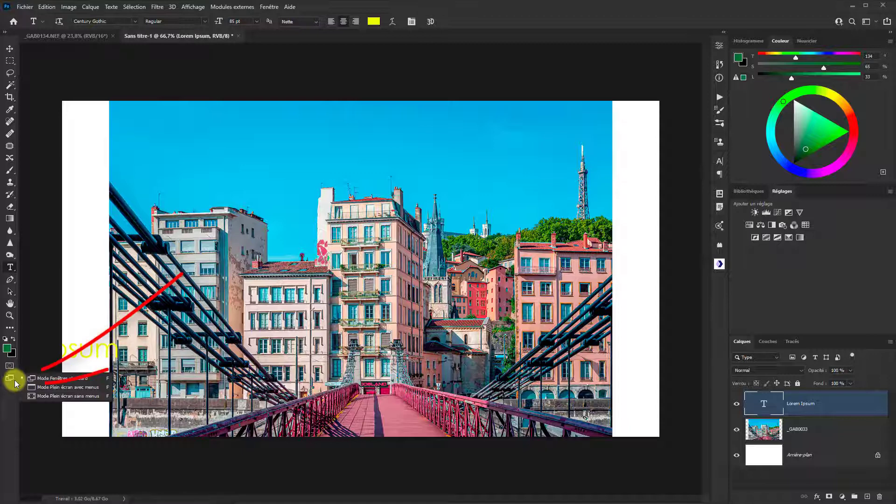
{"action": "left_click", "coordinate": [48, 390]}
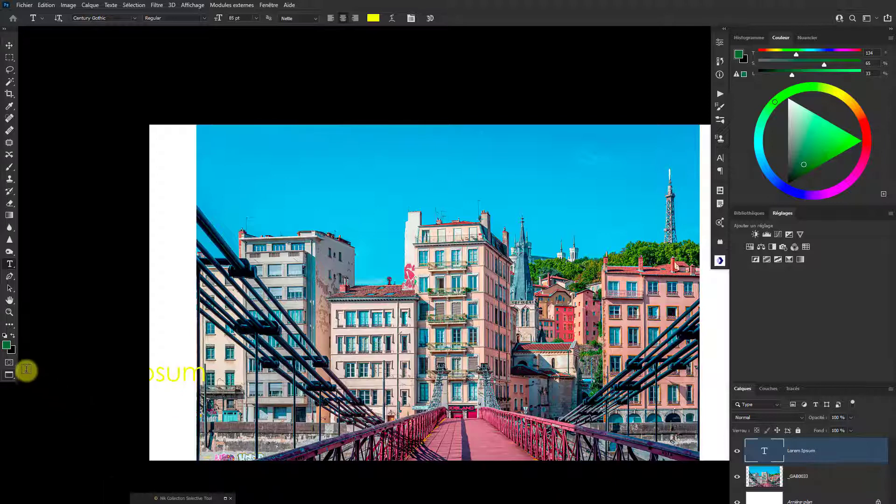
{"action": "left_click", "coordinate": [10, 376]}
{"action": "right_click", "coordinate": [9, 377]}
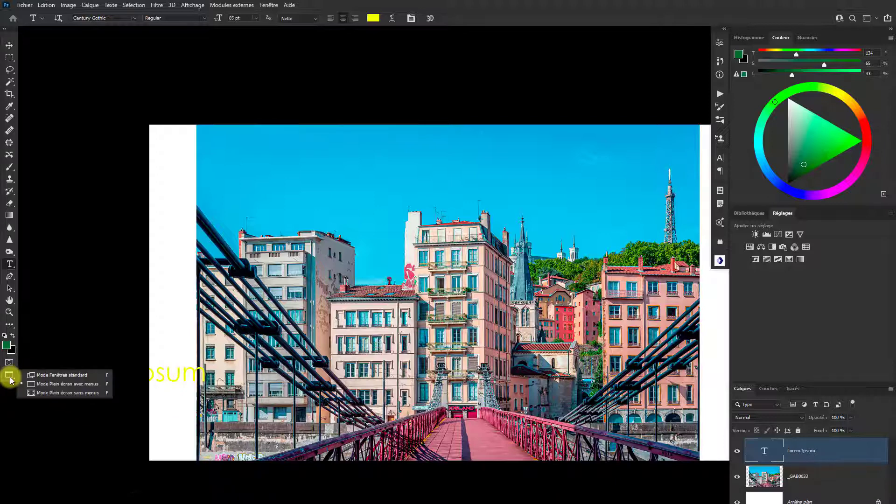
{"action": "left_click", "coordinate": [59, 393]}
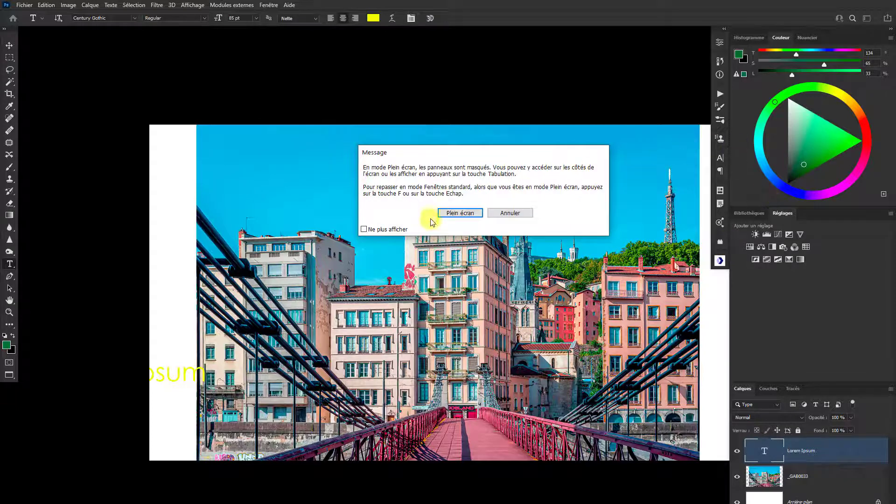
{"action": "left_click", "coordinate": [458, 213]}
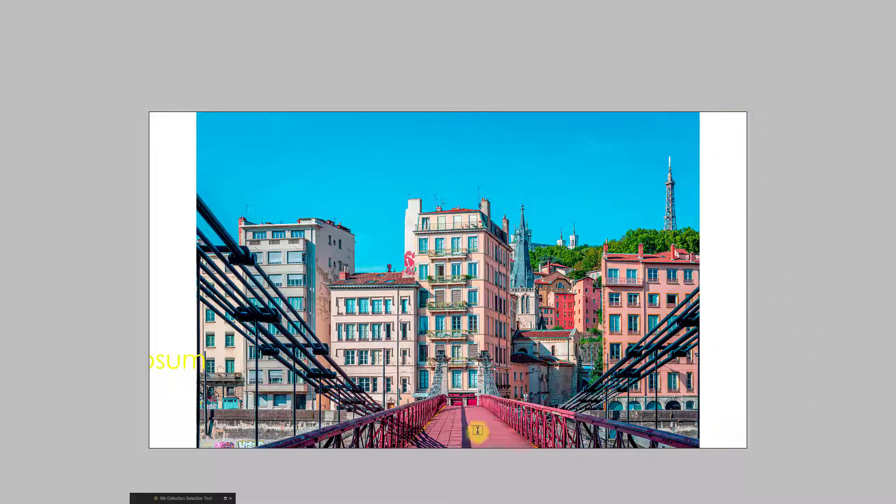
{"action": "key", "text": "f"}
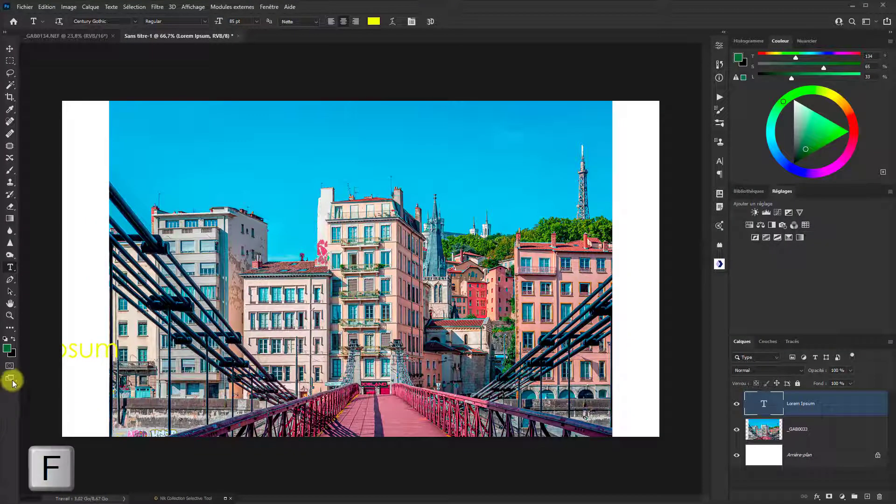
- Cycle through the screen modes once more, back to the standard window mode
{"action": "key", "text": "f"}
{"action": "key", "text": "f"}
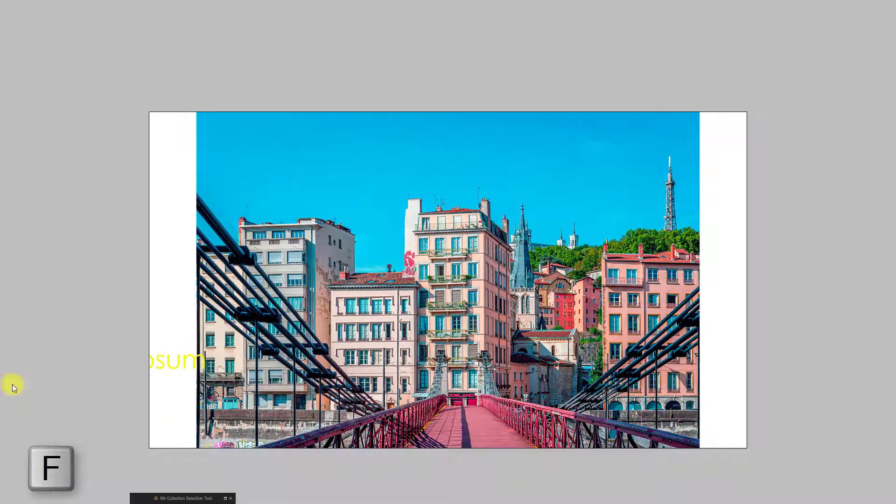
{"action": "key", "text": "f"}
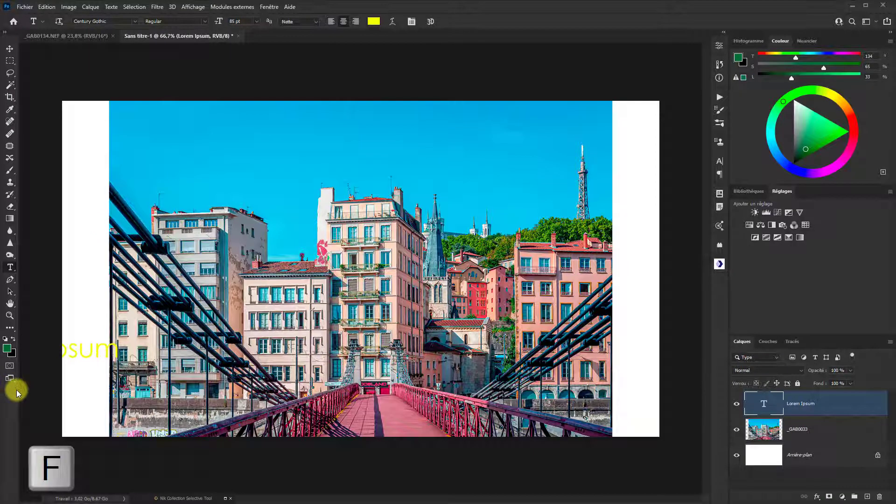
- Set the "Plein écran" colour to "Noir" in the Interface preferences
{"action": "key", "text": "ctrl+k"}
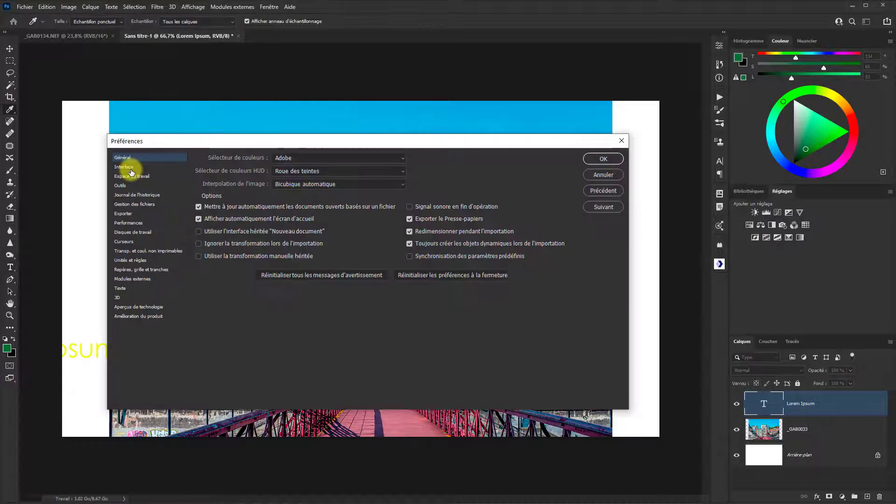
{"action": "left_click", "coordinate": [130, 168]}
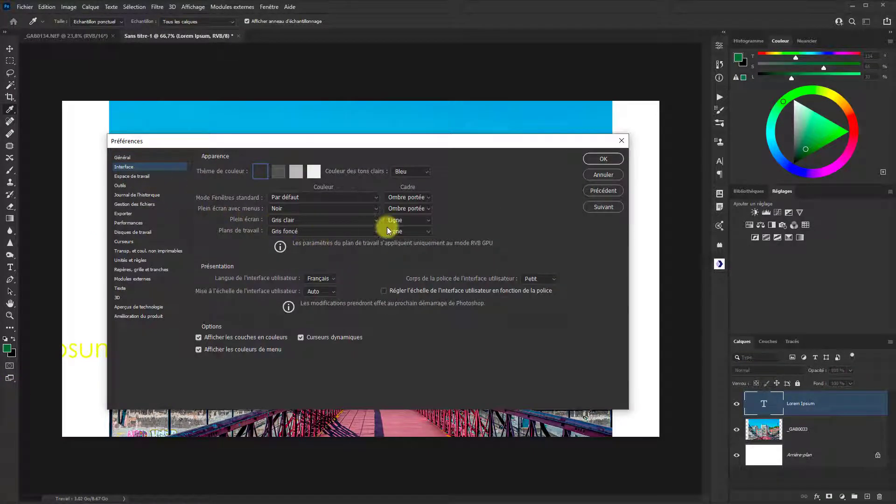
{"action": "left_click", "coordinate": [376, 221]}
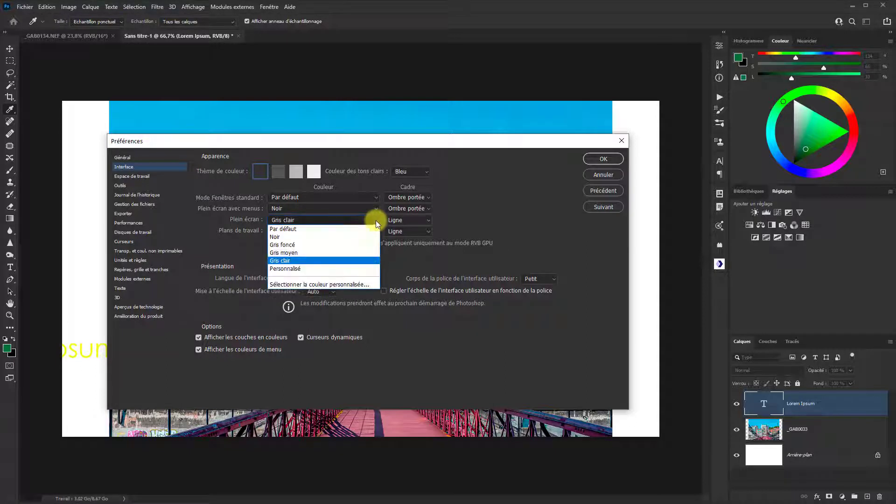
{"action": "left_click", "coordinate": [303, 237]}
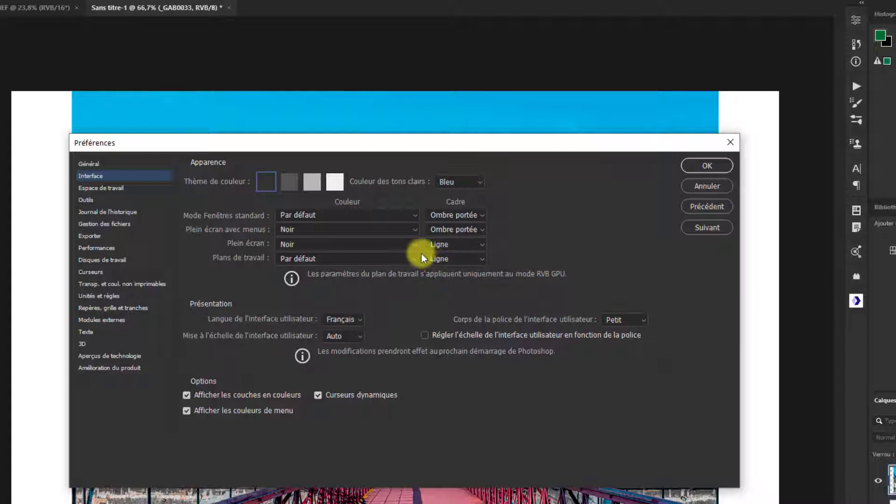
- Set the "Mode Fenêtres standard" colour to "Personnalisé" in the Interface preferences
{"action": "left_click", "coordinate": [415, 214]}
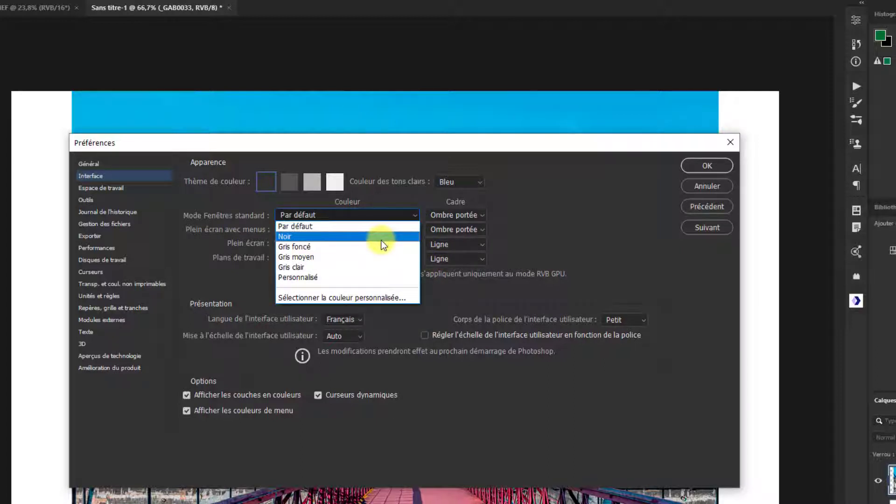
{"action": "left_click", "coordinate": [366, 278]}
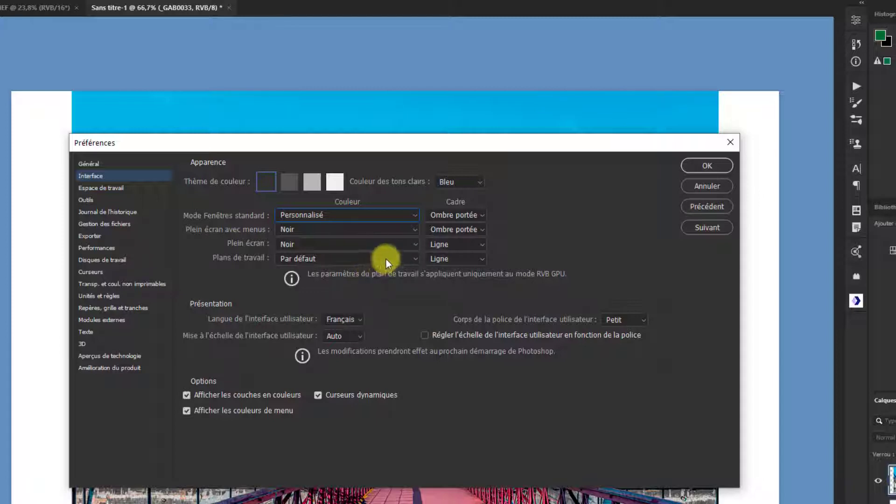
{"action": "left_click", "coordinate": [380, 216]}
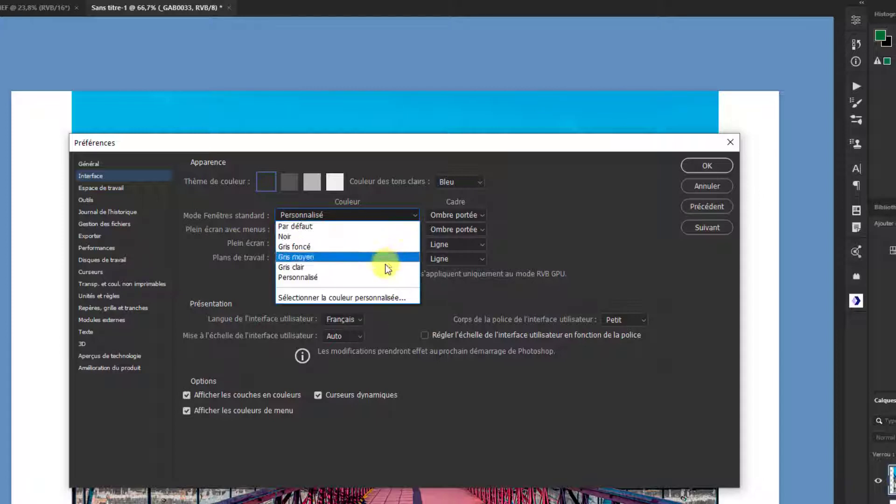
{"action": "left_click", "coordinate": [372, 298]}
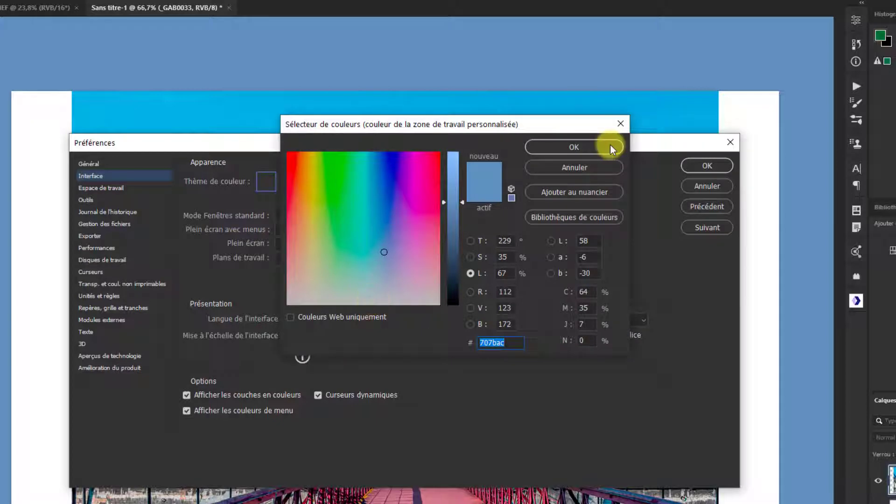
{"action": "left_click", "coordinate": [579, 167]}
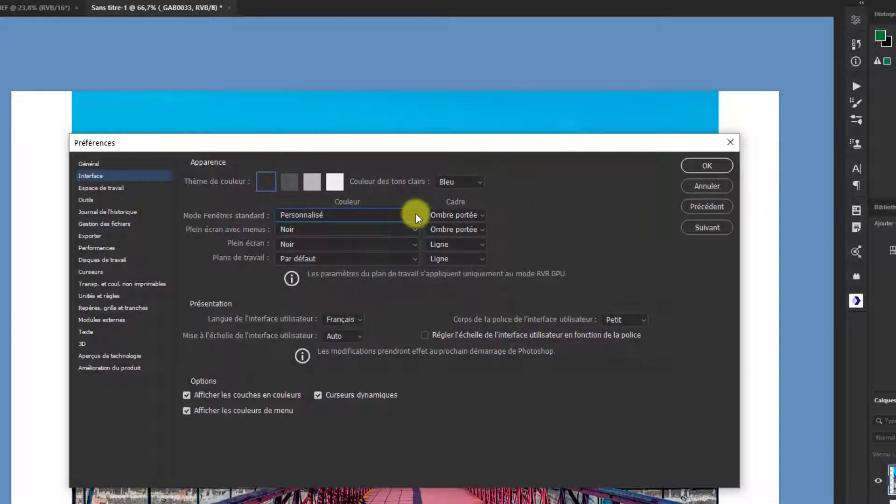
- Set the "Mode Fenêtres standard" colour to "Par défaut" in the Interface preferences
{"action": "left_click", "coordinate": [416, 215]}
{"action": "left_click", "coordinate": [291, 236]}
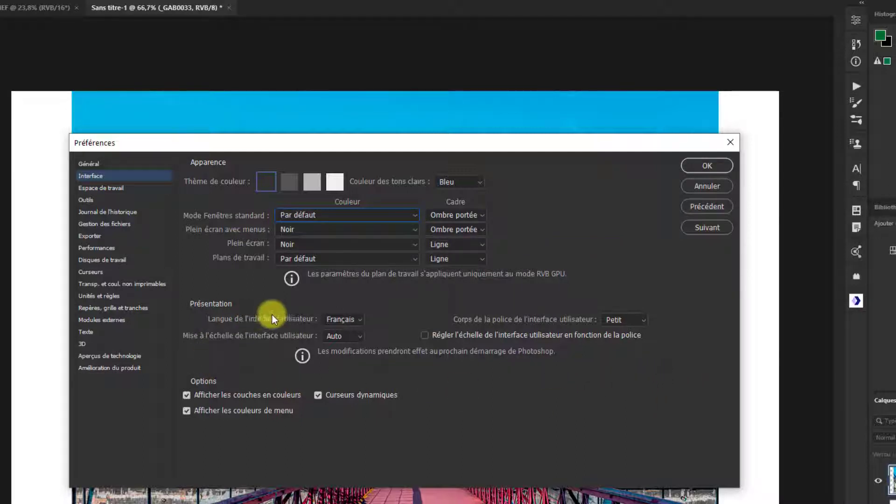
- Check the available interface languages and set "Corps de la police de l'interface utilisateur" to "Grand"
{"action": "left_click", "coordinate": [351, 321]}
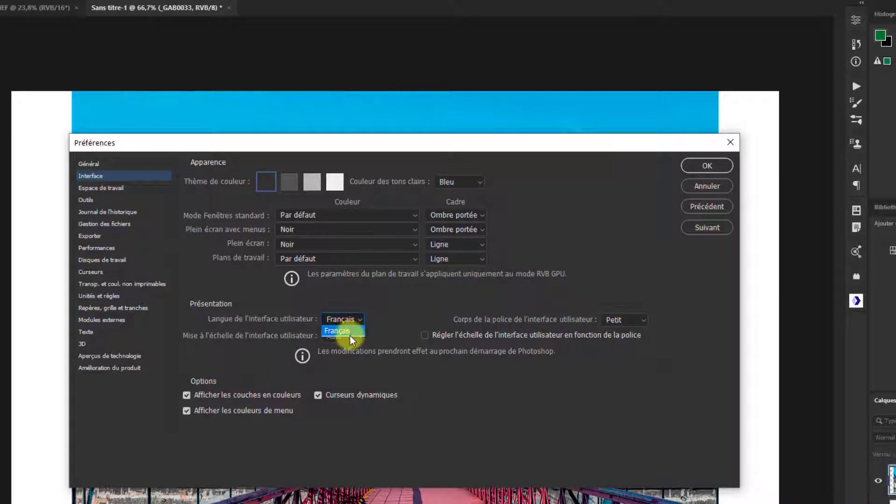
{"action": "left_click", "coordinate": [397, 326]}
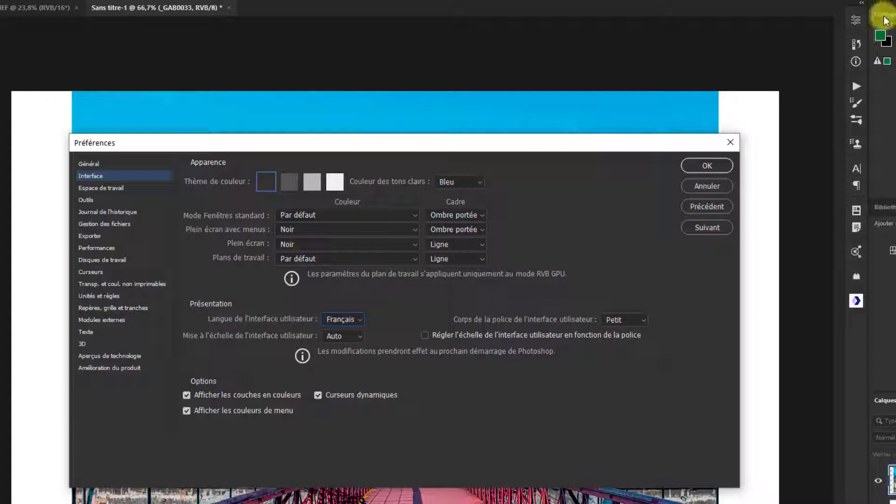
{"action": "left_click", "coordinate": [642, 320]}
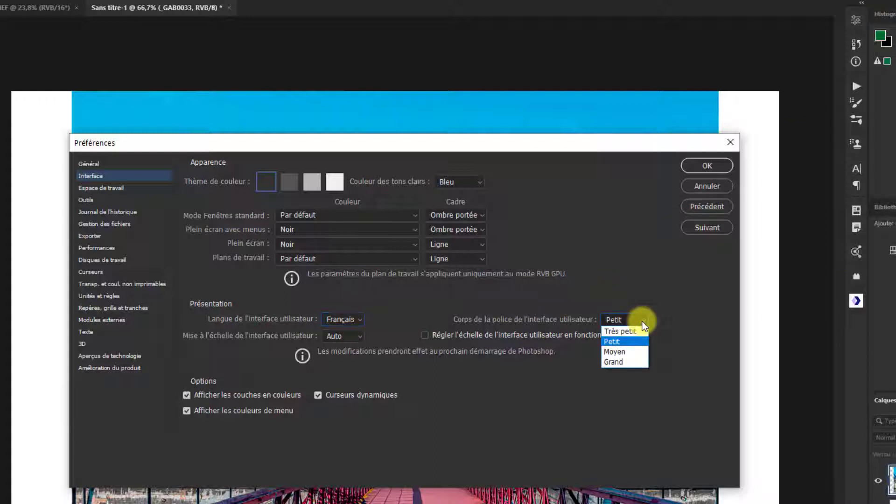
{"action": "left_click", "coordinate": [620, 363]}
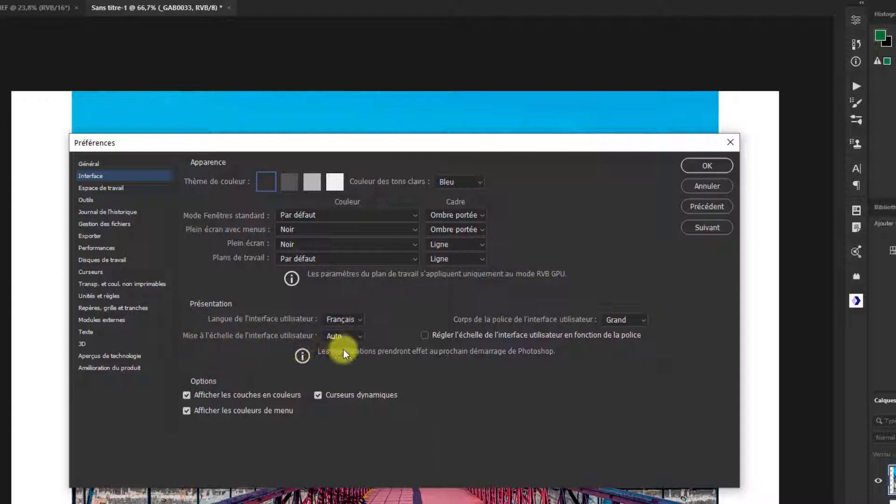
- Try interface scaling at 100 % and 200 %, restore "Auto", and enable "Régler l'échelle de l'interface utilisateur en fonction de la police"
{"action": "left_click", "coordinate": [361, 335]}
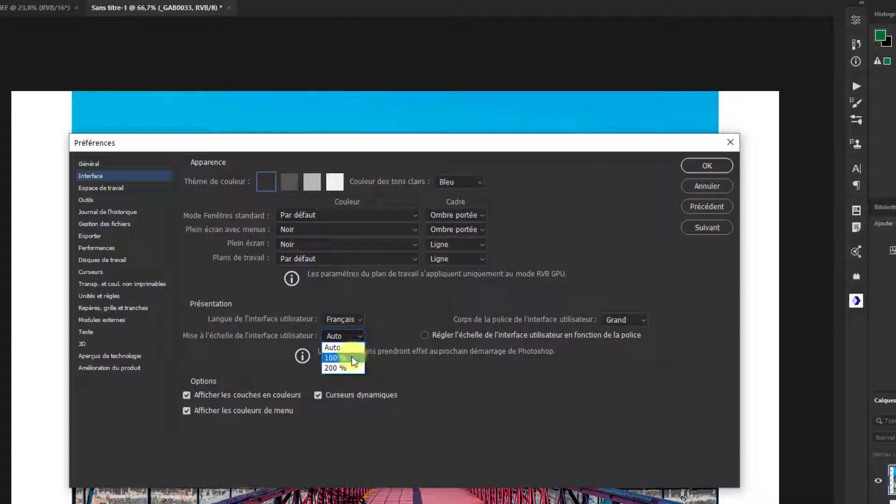
{"action": "left_click", "coordinate": [352, 357]}
{"action": "left_click", "coordinate": [359, 339]}
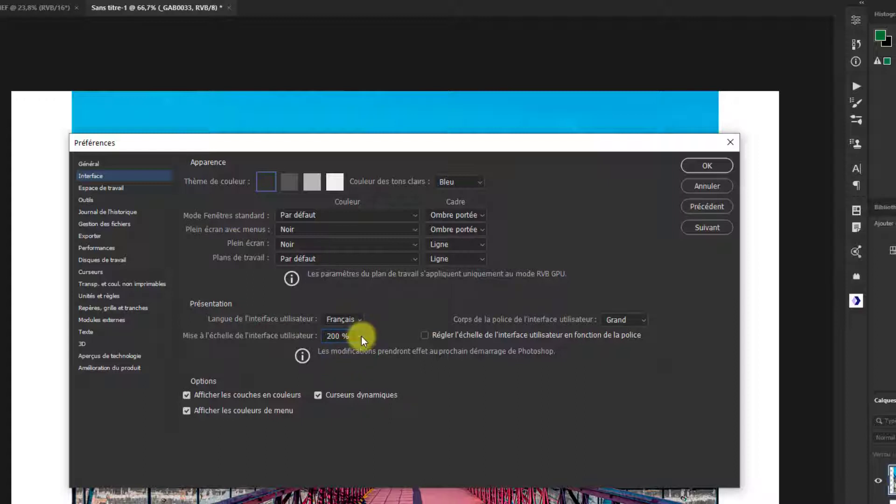
{"action": "left_click", "coordinate": [361, 336]}
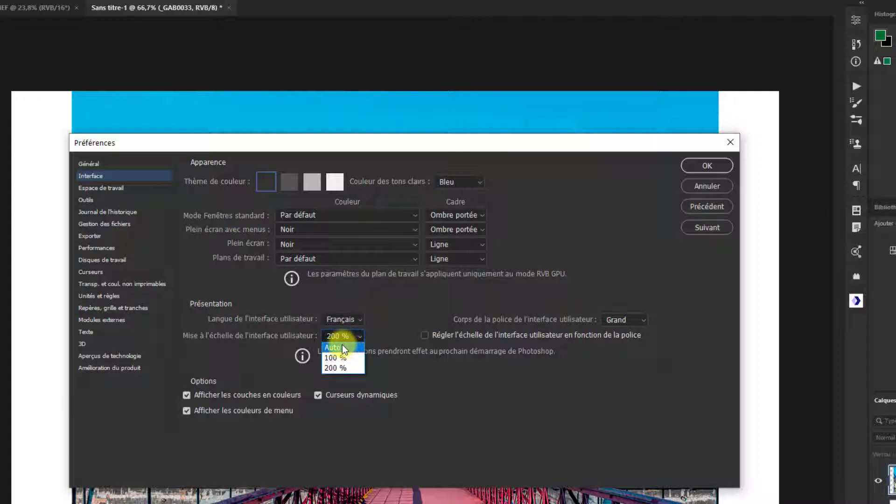
{"action": "left_click", "coordinate": [343, 348]}
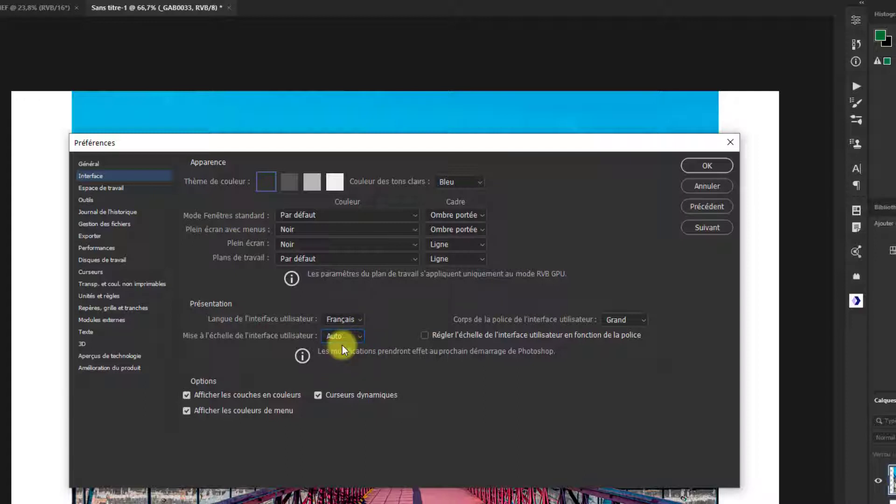
{"action": "left_click", "coordinate": [351, 337]}
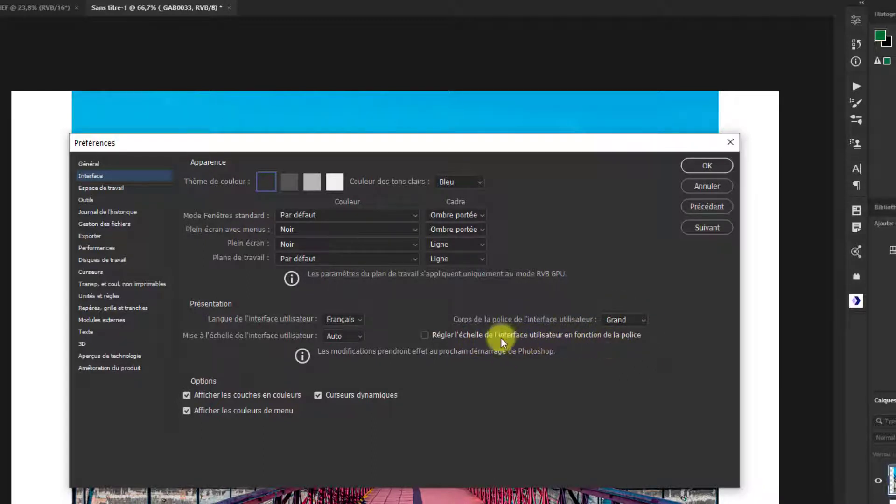
{"action": "left_click", "coordinate": [426, 335]}
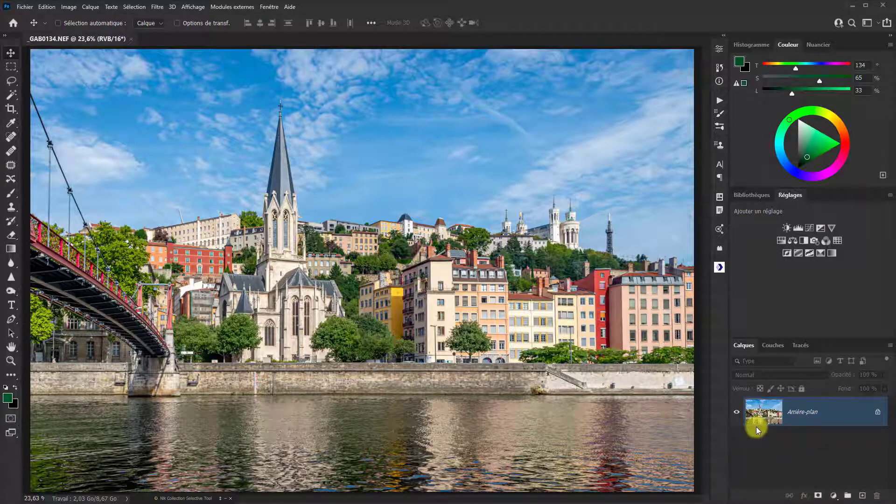
- Disable "Afficher les couches en couleurs" in the Interface preferences and display the image's channels
{"action": "key", "text": "i"}
{"action": "key", "text": "ctrl+k"}
{"action": "left_click", "coordinate": [126, 166]}
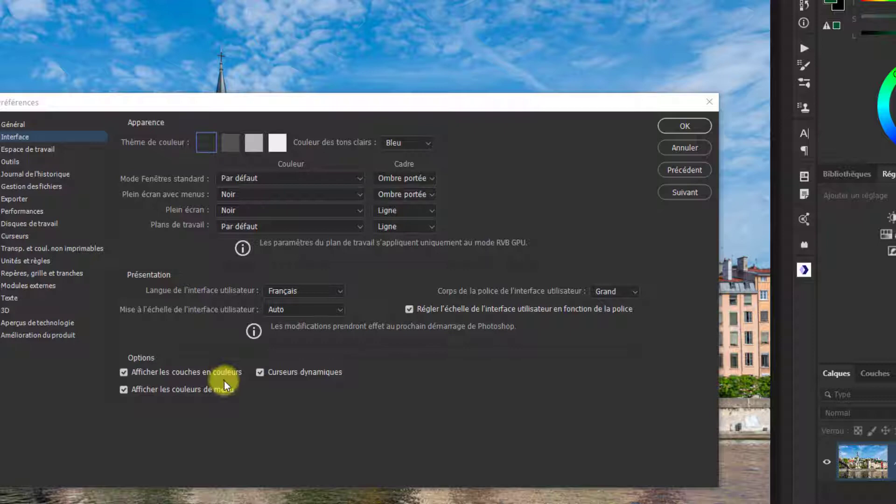
{"action": "left_click", "coordinate": [124, 372]}
{"action": "left_click", "coordinate": [875, 374]}
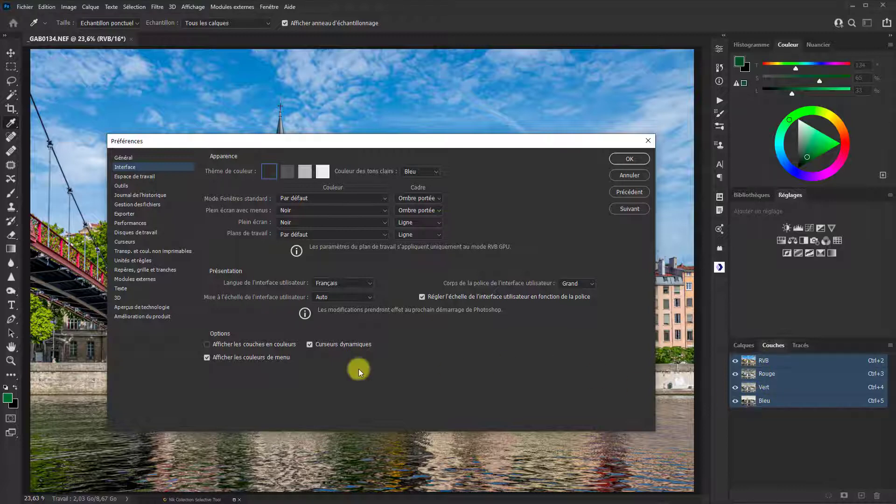
{"action": "left_click", "coordinate": [207, 345]}
{"action": "left_click", "coordinate": [630, 159]}
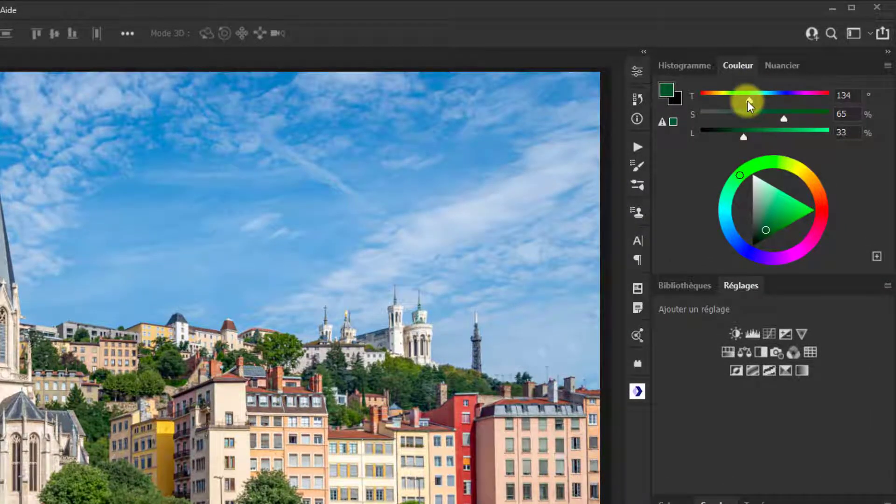
- Change the foreground colour's hue to about 253°, and bring it back down to about 66°
{"action": "left_click_drag", "start_coordinate": [747, 101], "coordinate": [791, 101]}
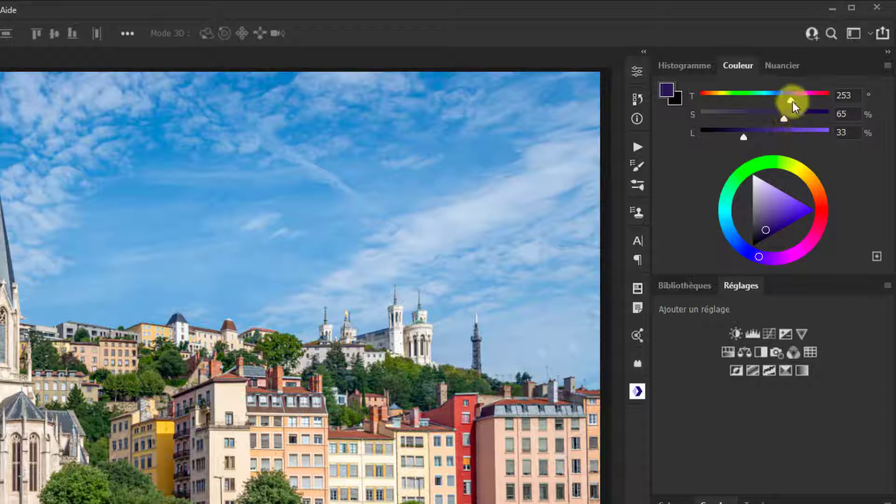
{"action": "mouse_move", "coordinate": [793, 102]}
{"action": "left_mouse_down"}
{"action": "mouse_move", "coordinate": [830, 100]}
{"action": "mouse_move", "coordinate": [725, 98]}
{"action": "left_mouse_up"}
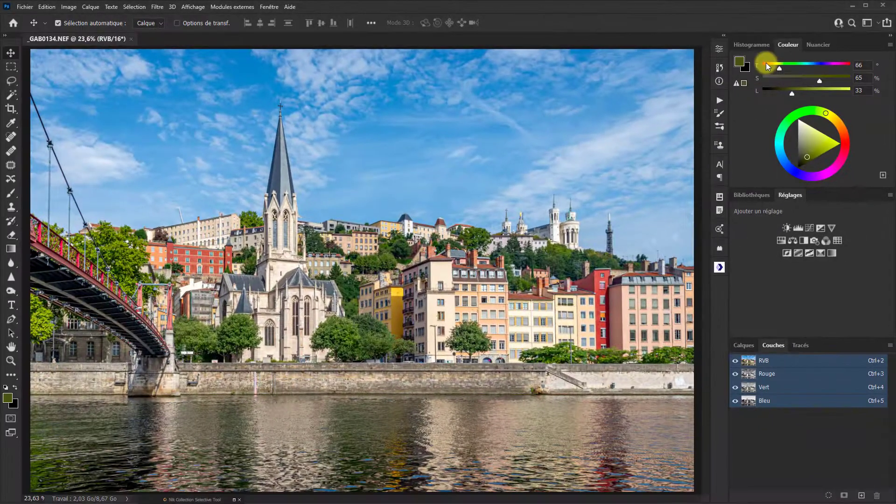
- Disable "Curseurs dynamiques" in the Interface preferences and apply the change
{"action": "key", "text": "i"}
{"action": "key", "text": "ctrl+k"}
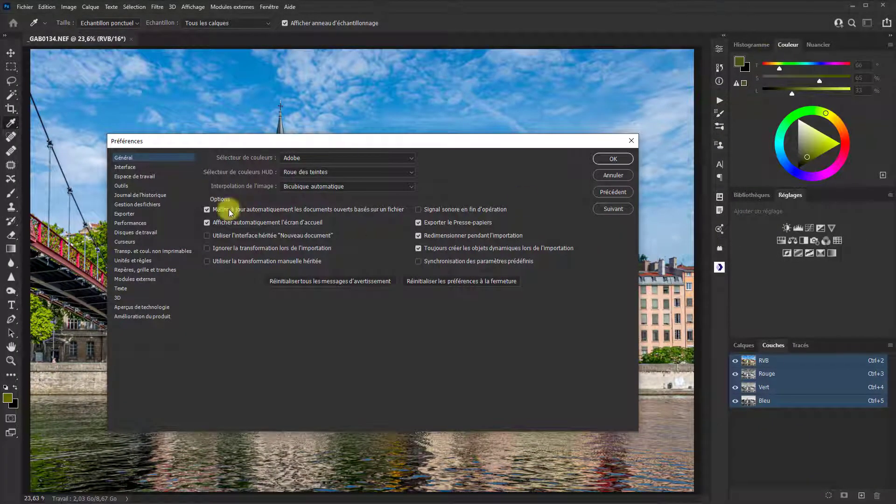
{"action": "left_click", "coordinate": [133, 168]}
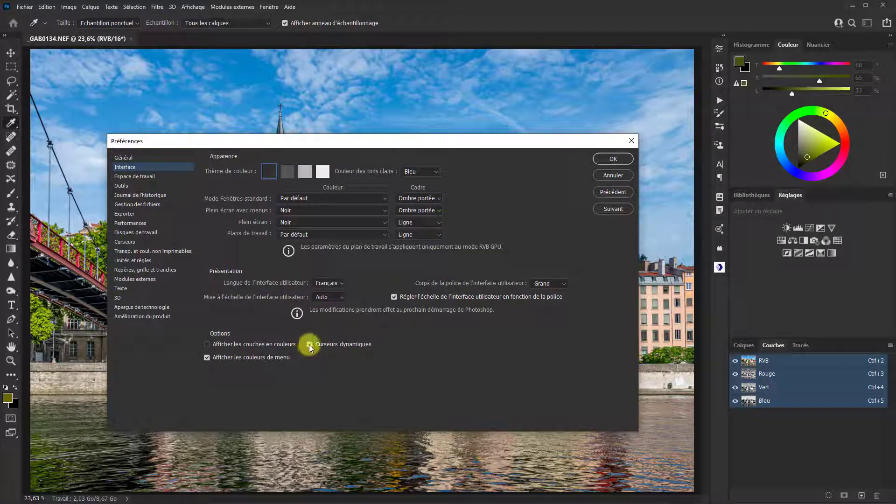
{"action": "left_click", "coordinate": [615, 159]}
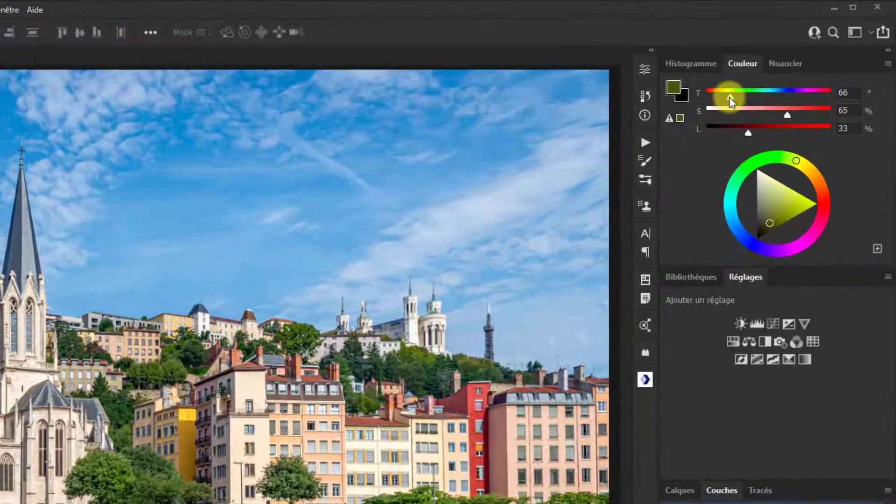
- Shift the foreground colour's hue to about 82° and on to about 247°
{"action": "mouse_move", "coordinate": [747, 86]}
{"action": "left_mouse_down"}
{"action": "mouse_move", "coordinate": [818, 92]}
{"action": "mouse_move", "coordinate": [736, 98]}
{"action": "left_mouse_up"}
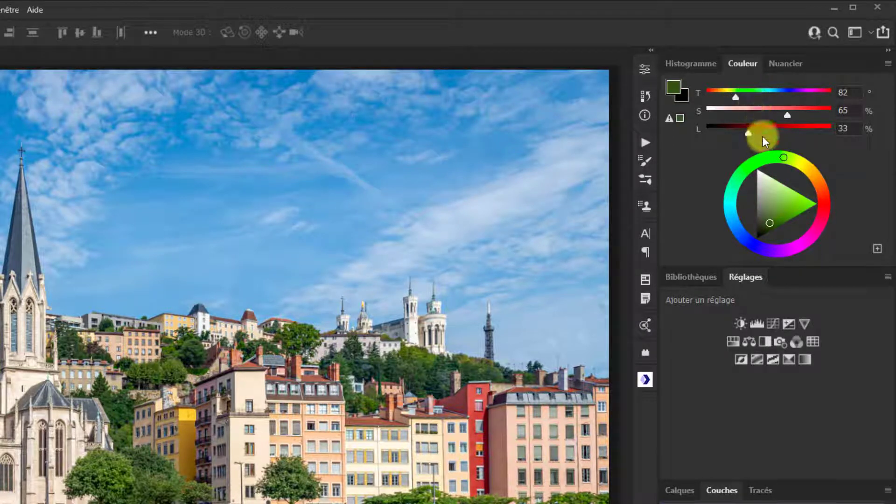
{"action": "left_click_drag", "start_coordinate": [735, 96], "coordinate": [789, 99]}
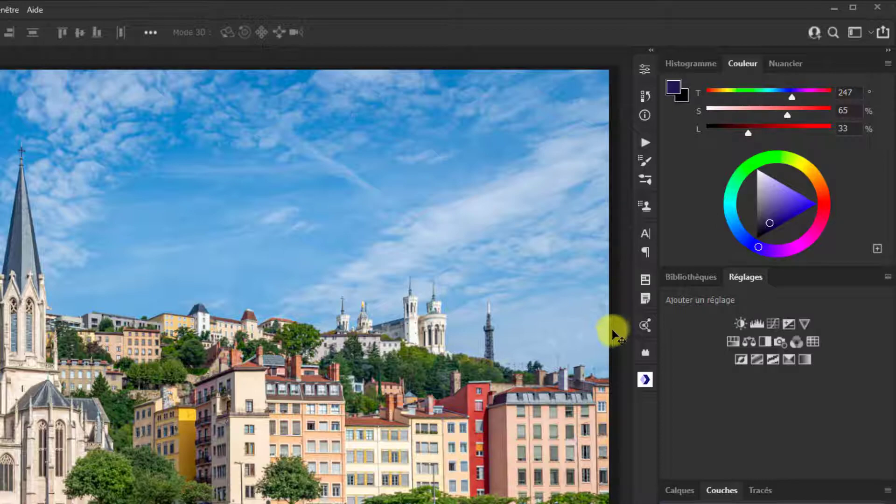
- Enable "Curseurs dynamiques" again in the Interface preferences and apply the change
{"action": "key", "text": "ctrl+k"}
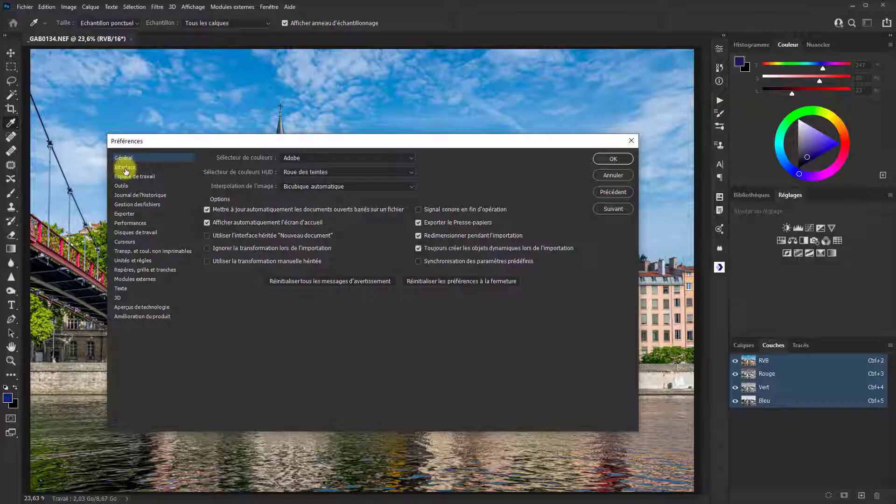
{"action": "left_click", "coordinate": [125, 168]}
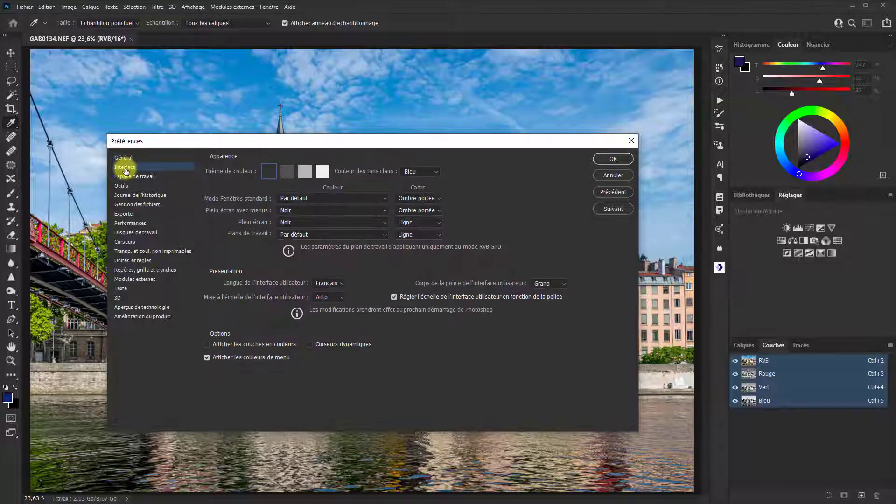
{"action": "left_click", "coordinate": [311, 345]}
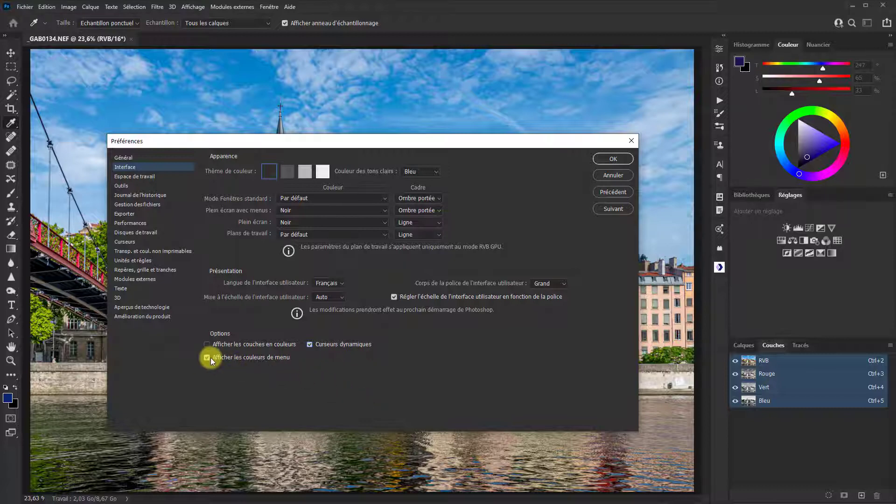
{"action": "left_click", "coordinate": [612, 158]}
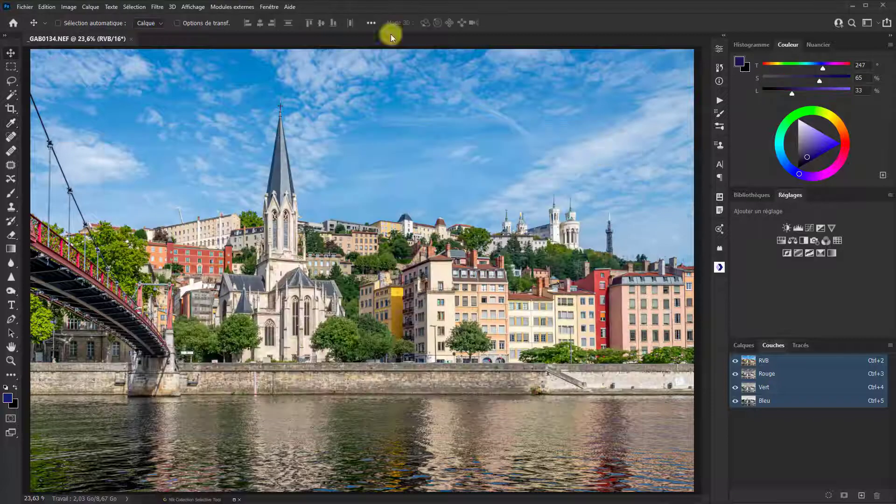
- Examine the colour highlighting of the Fichier commands and the Automatisation submenu
{"action": "left_click", "coordinate": [26, 6]}
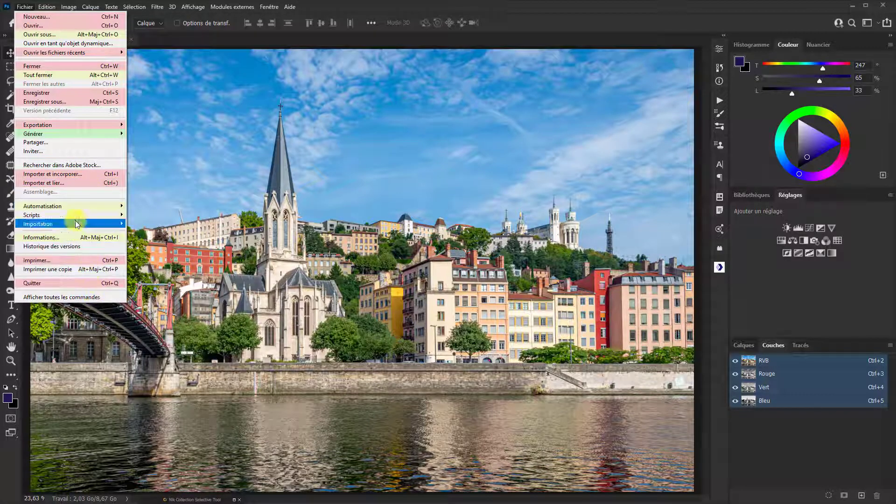
{"action": "mouse_move", "coordinate": [74, 209]}
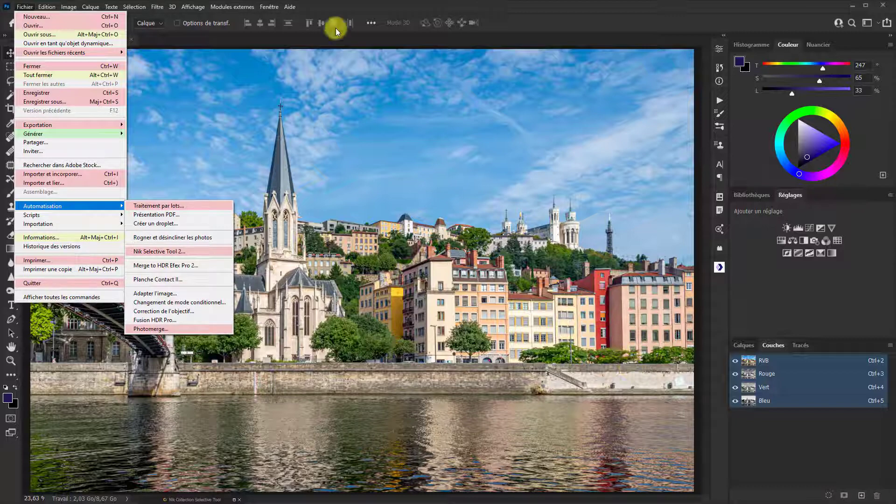
{"action": "left_click", "coordinate": [301, 182]}
- Disable "Afficher les couleurs de menu" in the Interface preferences and apply the change
{"action": "key", "text": "i"}
{"action": "key", "text": "ctrl+k"}
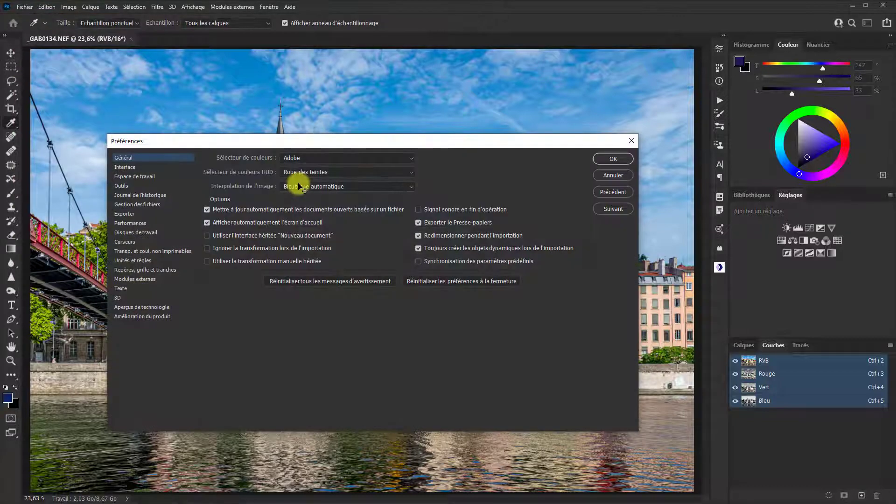
{"action": "left_click", "coordinate": [132, 168]}
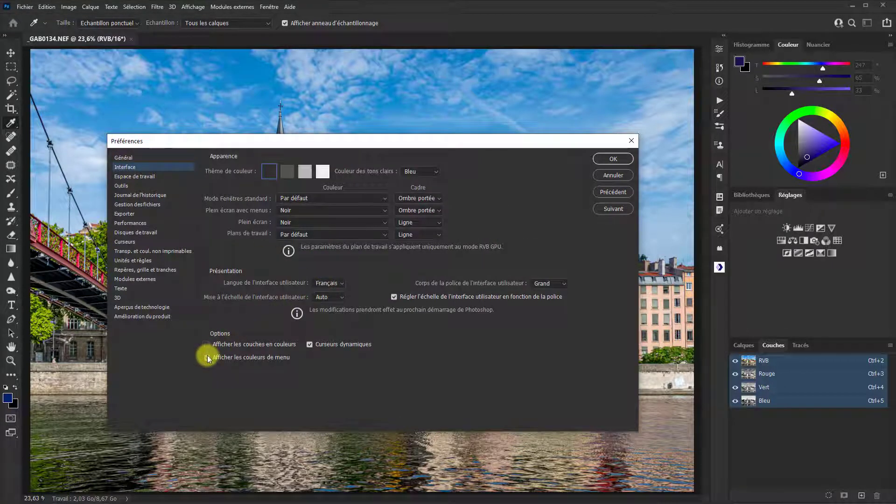
{"action": "left_click", "coordinate": [612, 160]}
- Check how the Fichier commands are displayed with menu colours turned off
{"action": "left_click", "coordinate": [28, 8]}
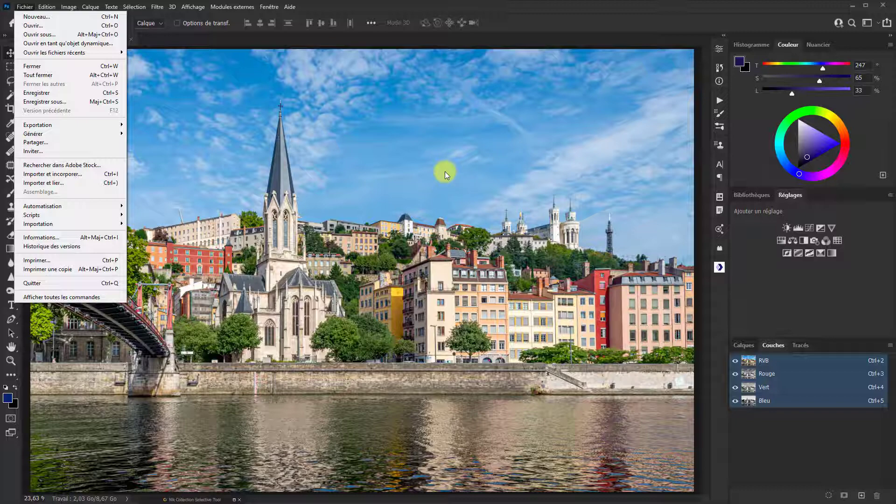
{"action": "left_click", "coordinate": [398, 253]}
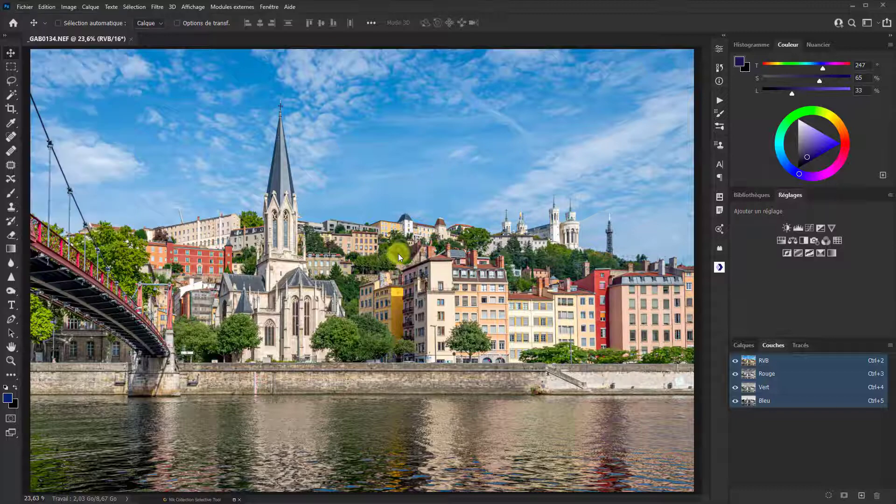
- Select the Eyedropper tool and enable "Afficher les couleurs de menu" again in the Interface preferences
{"action": "key", "text": "i"}
{"action": "key", "text": "ctrl+k"}
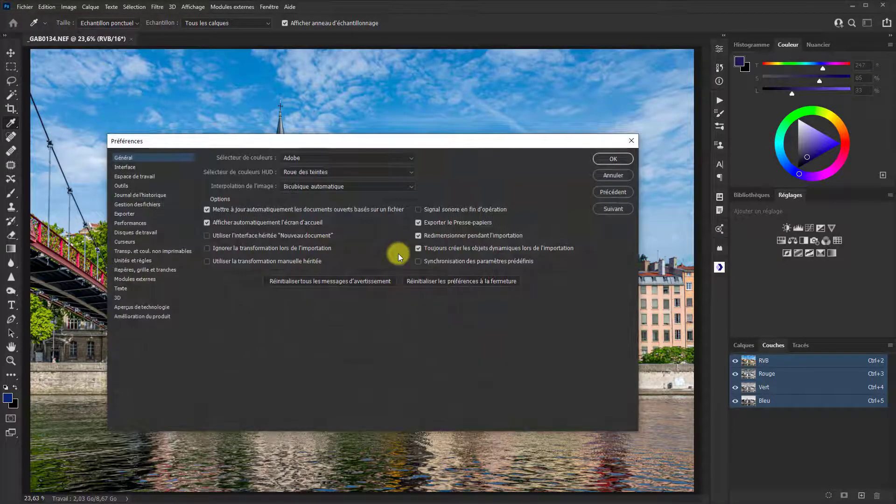
{"action": "left_click", "coordinate": [137, 167]}
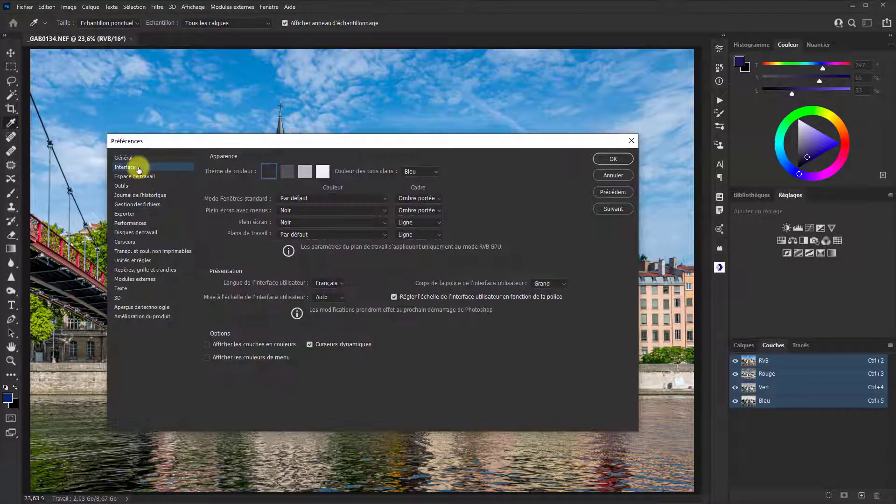
{"action": "left_click", "coordinate": [207, 357]}
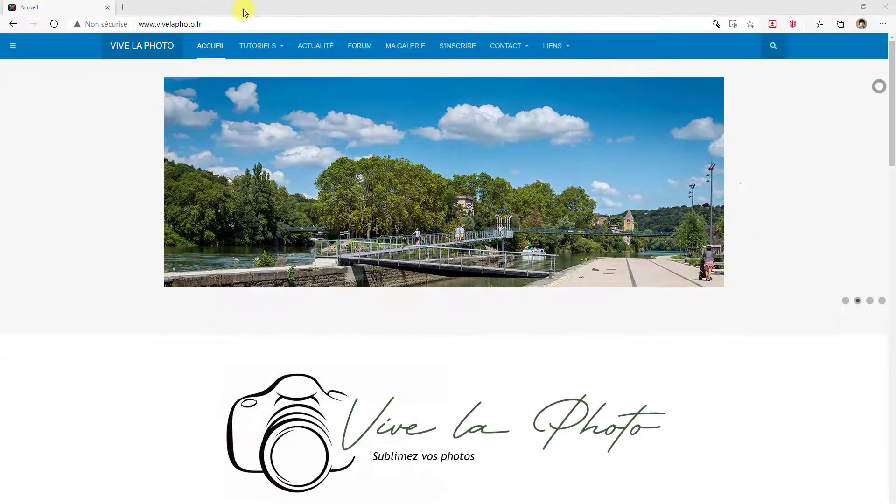
- Switch to the Vive la Photo website in the browser, open "Lightroom - Formation complète" and look through the Développement module's lessons
{"action": "mouse_move", "coordinate": [269, 61]}
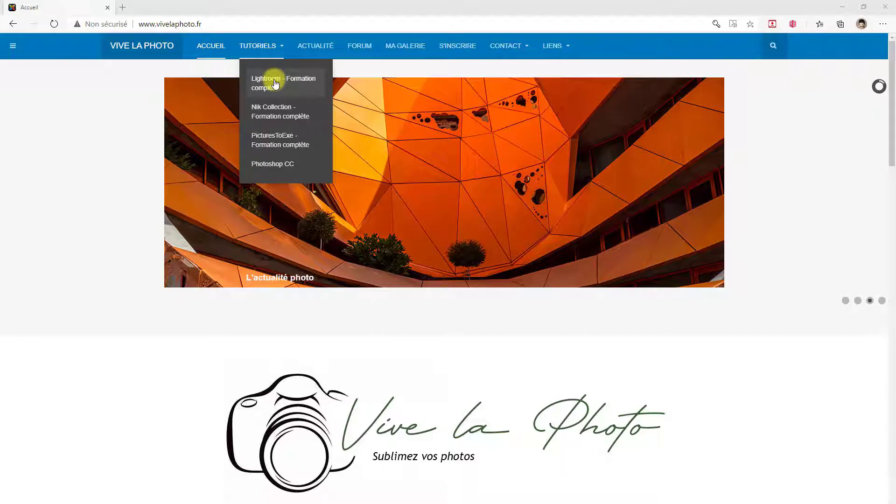
{"action": "left_click", "coordinate": [275, 84]}
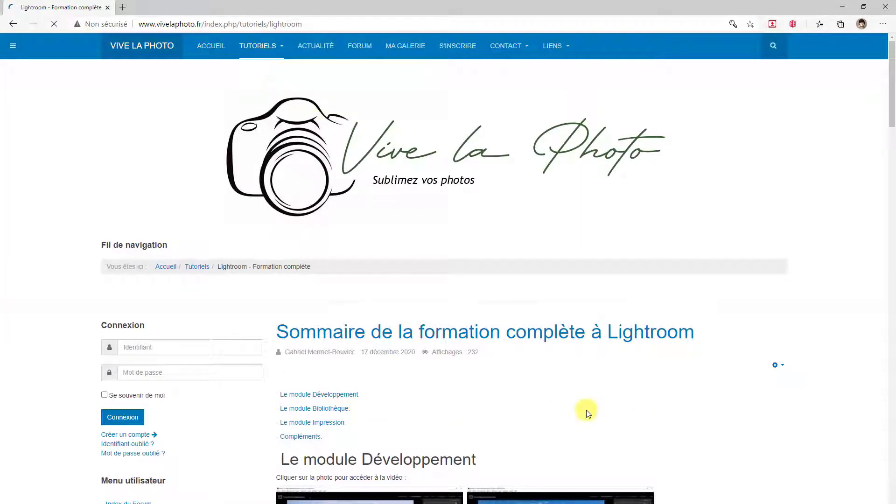
{"action": "scroll", "coordinate": [587, 409], "scroll_direction": "down", "scroll_amount": 5}
{"action": "scroll", "coordinate": [587, 410], "scroll_direction": "up", "scroll_amount": 3}
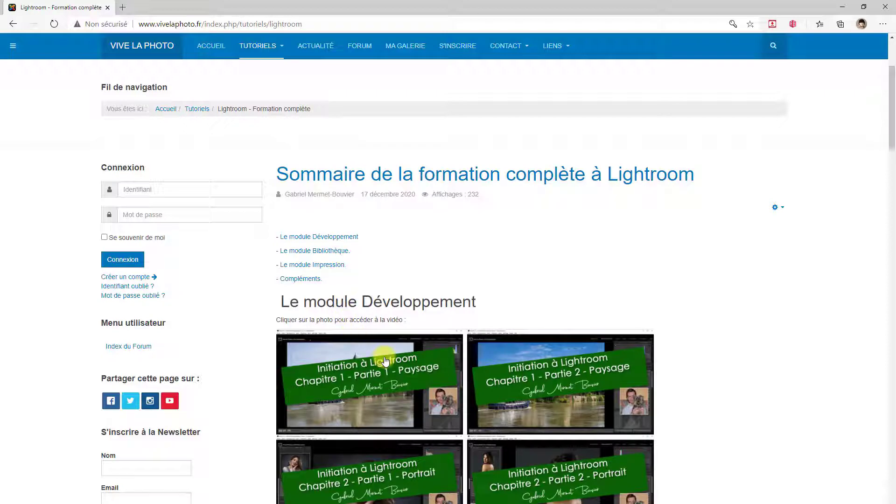
{"action": "scroll", "coordinate": [385, 361], "scroll_direction": "down", "scroll_amount": 5}
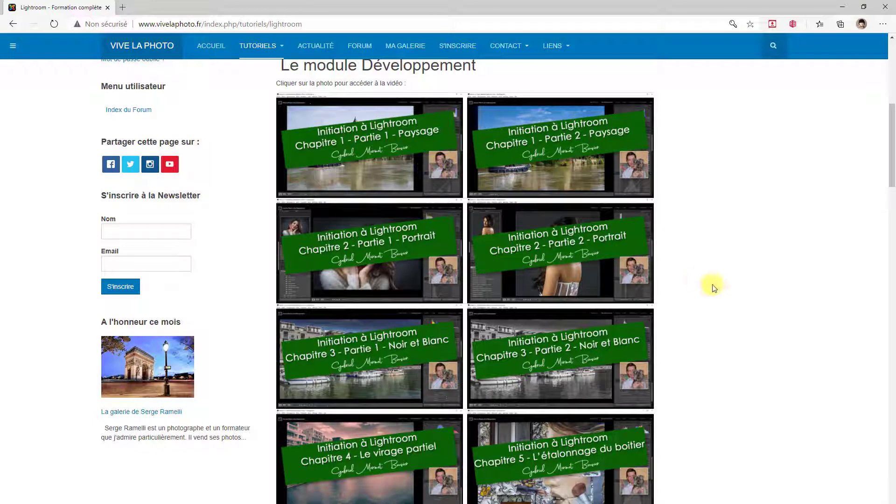
- Open the Lightroom lesson "Chapitre 1 - Partie 1 - Paysage" and view its introduction and embedded video
{"action": "left_click", "coordinate": [407, 163]}
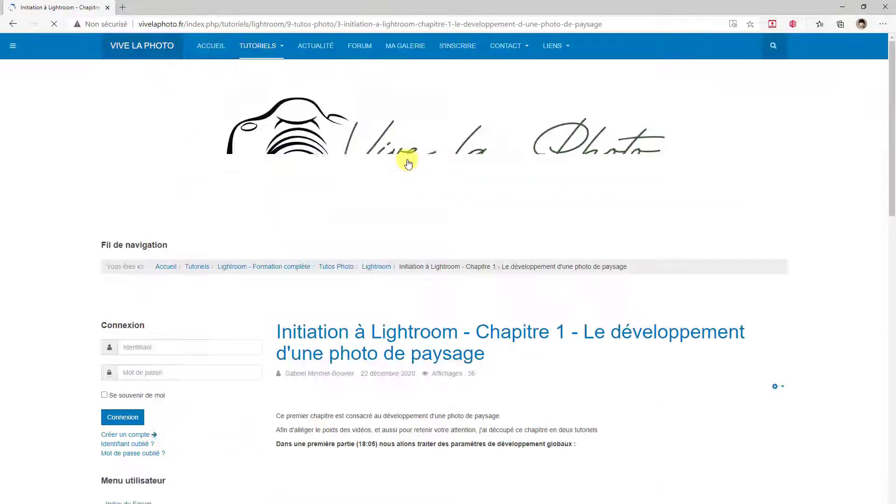
{"action": "scroll", "coordinate": [536, 312], "scroll_direction": "down", "scroll_amount": 3}
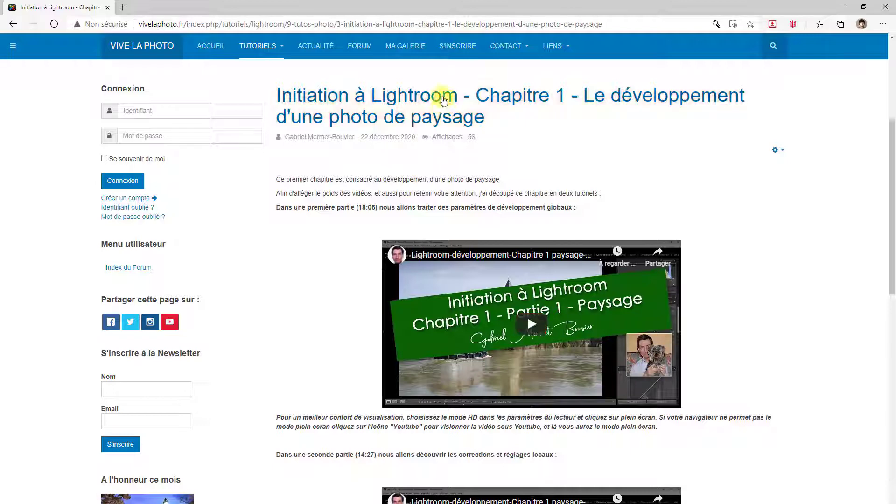
- Open the website's forum and look over its discussion sections
{"action": "left_click", "coordinate": [365, 50]}
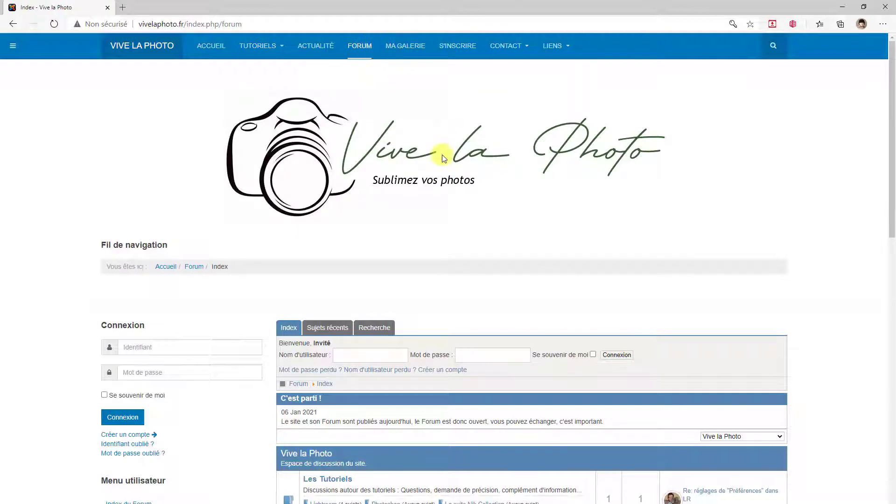
{"action": "scroll", "coordinate": [442, 155], "scroll_direction": "down", "scroll_amount": 5}
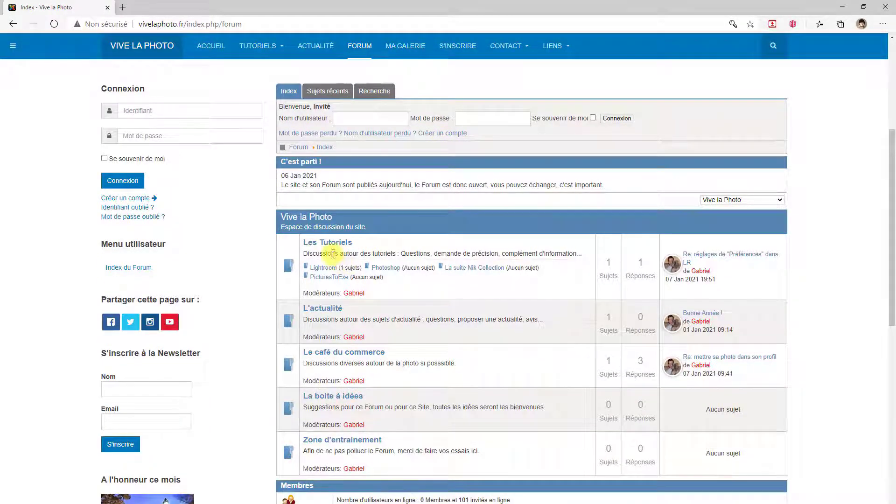